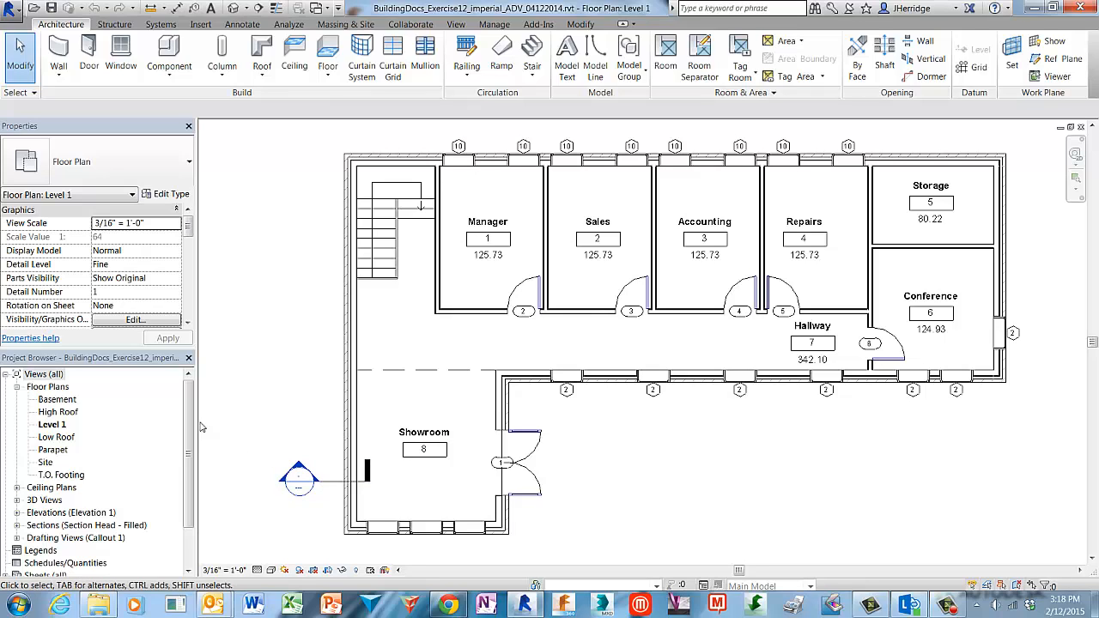
Step: Create a new schedule for the Rooms category, keeping the name Room Schedule and phase Phase 1
left_click_drag(187, 416, 187, 455)
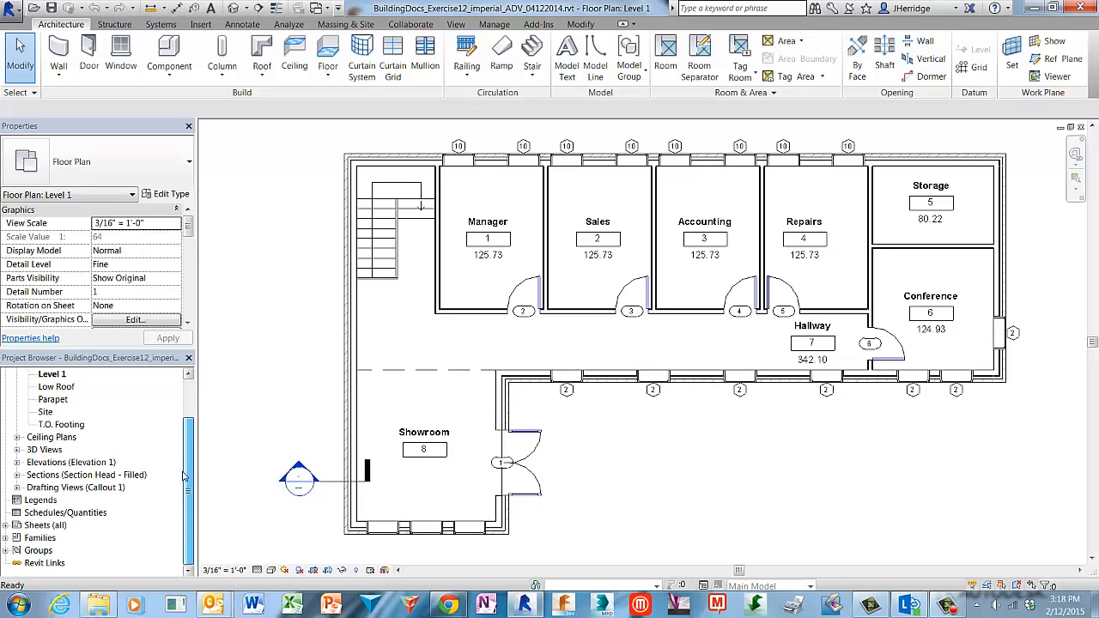
left_click(84, 513)
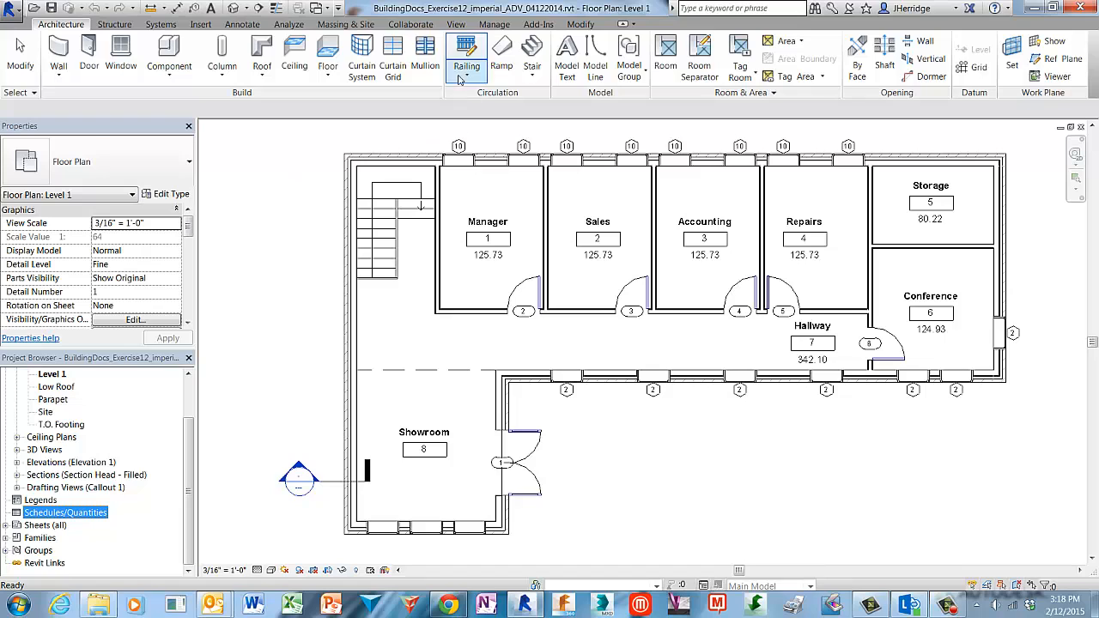
left_click(457, 25)
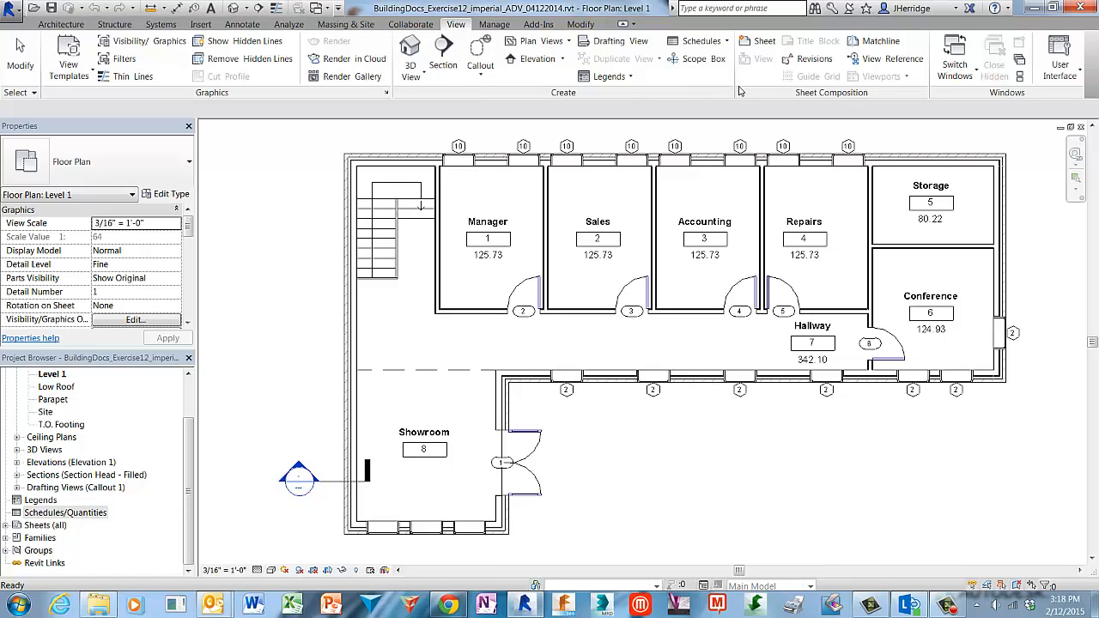
left_click(727, 42)
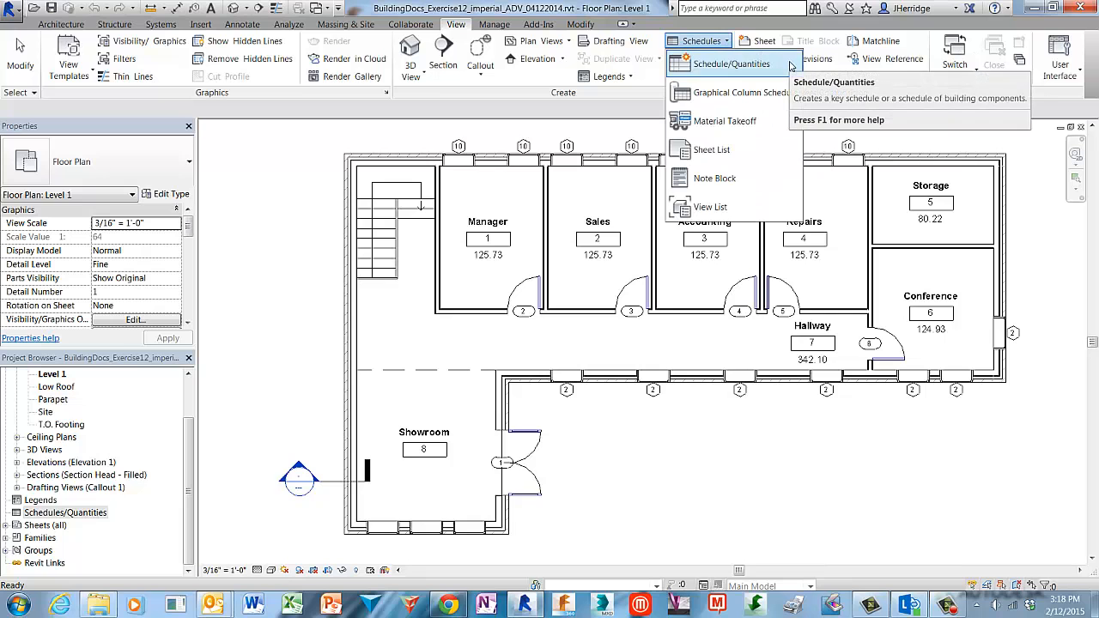
left_click(790, 67)
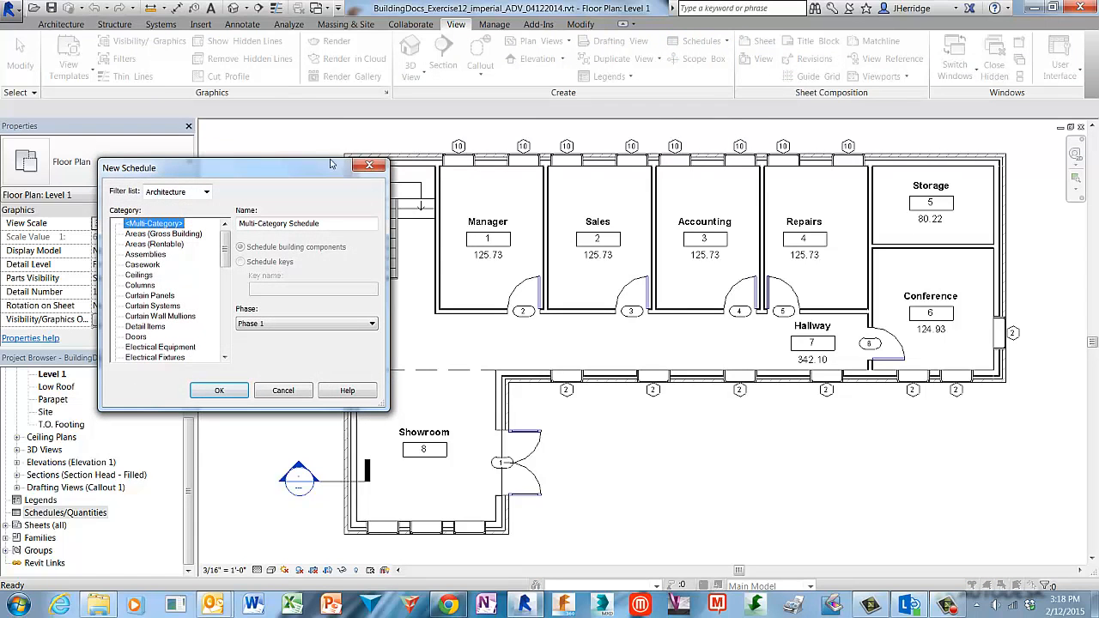
left_click_drag(301, 176, 399, 138)
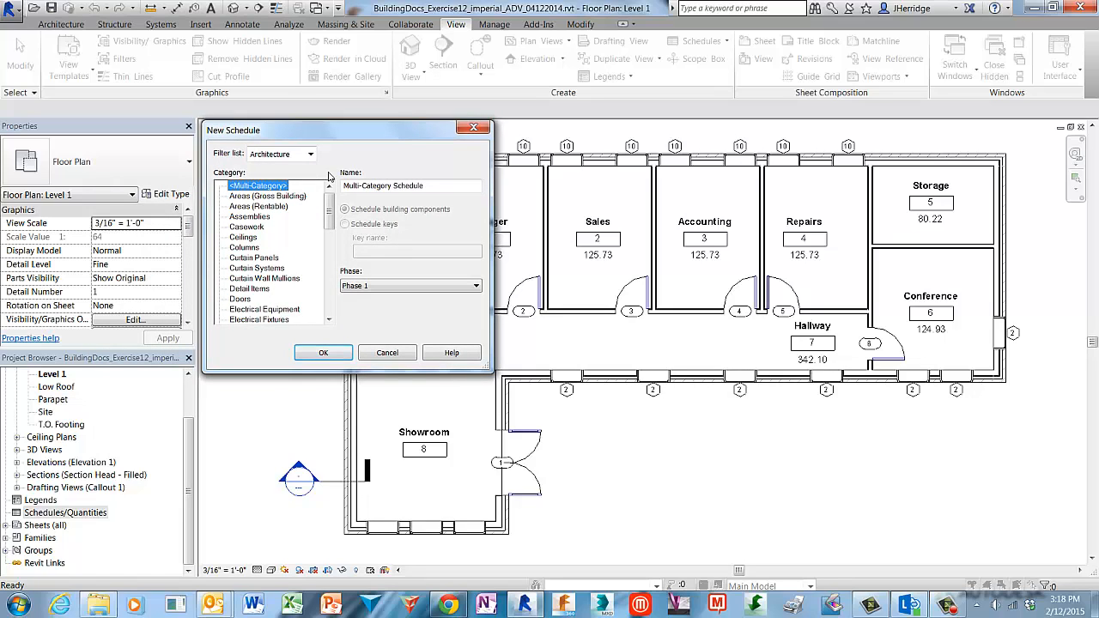
left_click_drag(329, 200, 325, 259)
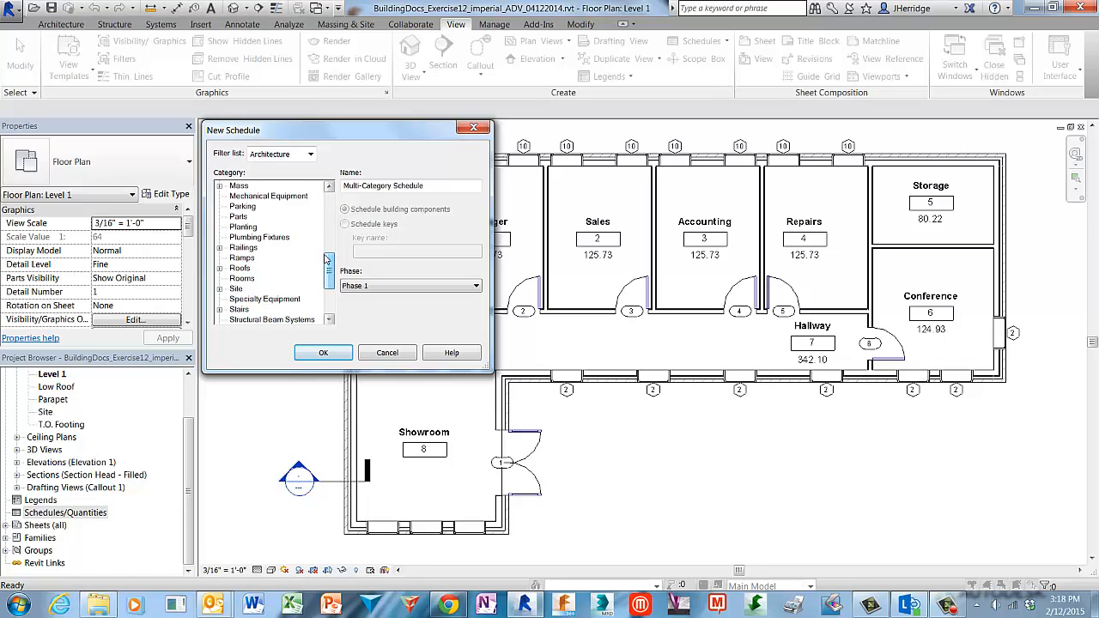
left_click(254, 278)
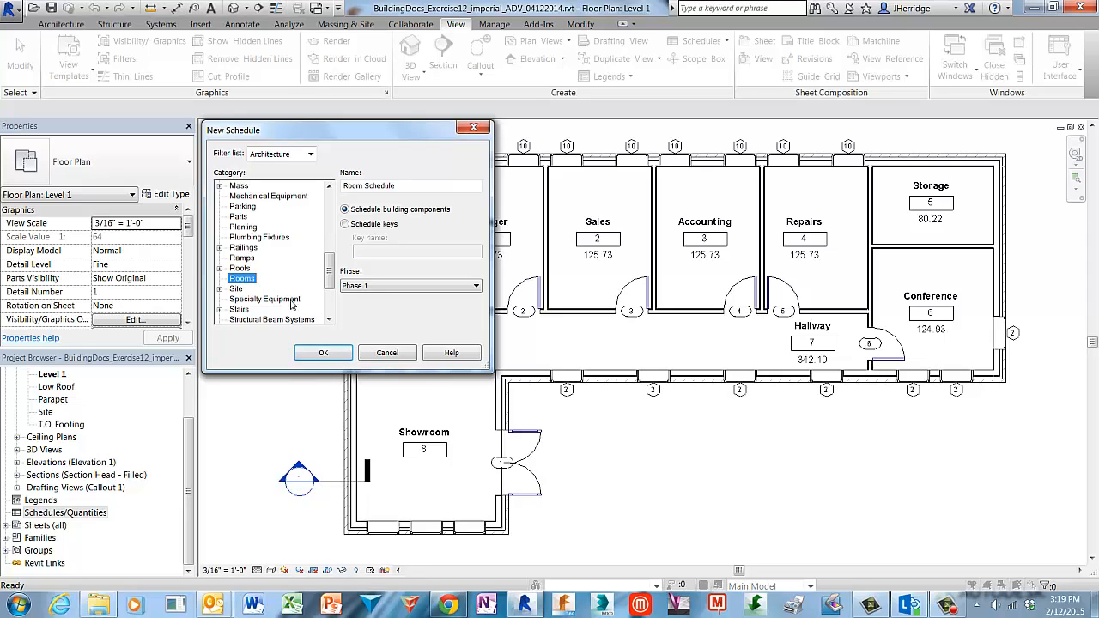
left_click(342, 355)
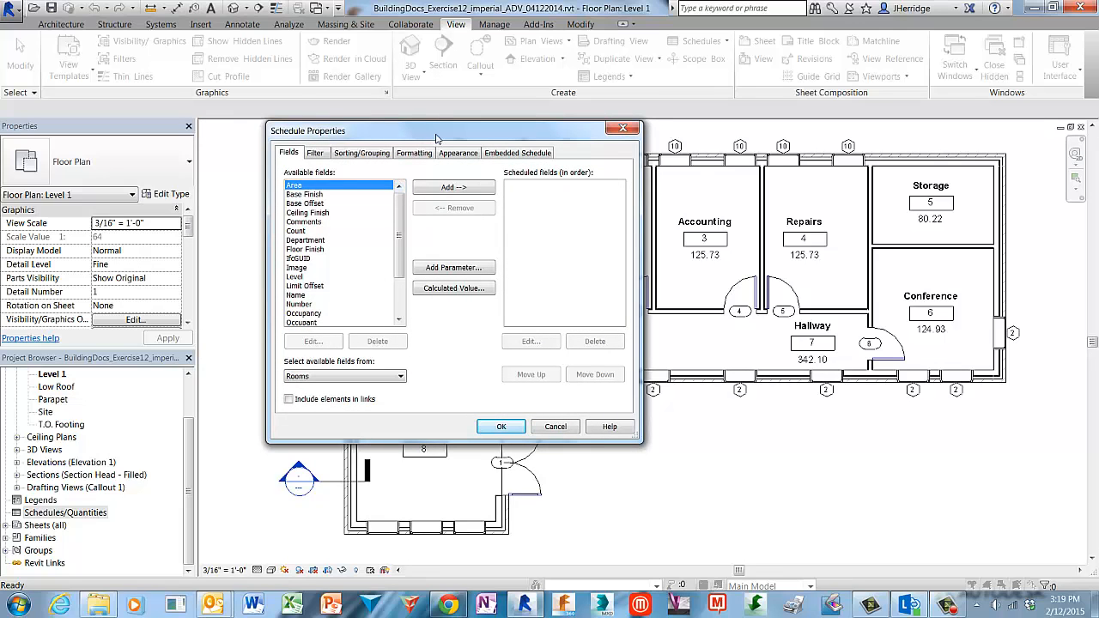
Step: Add the Number, Name and Area fields to the room schedule, in that order
left_click_drag(435, 138, 375, 140)
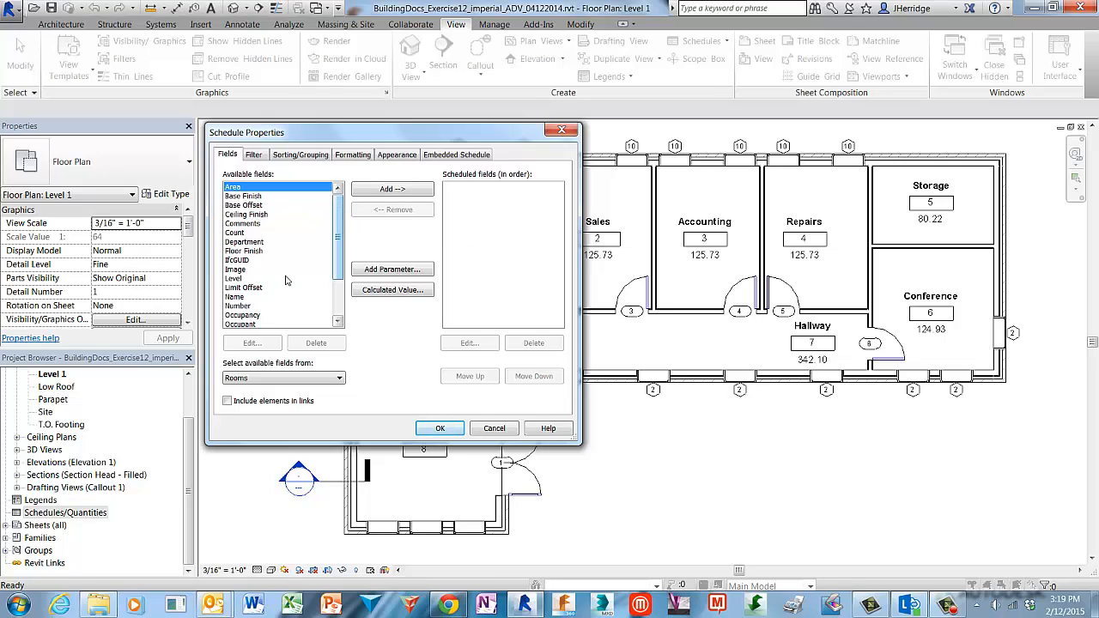
left_click(251, 306)
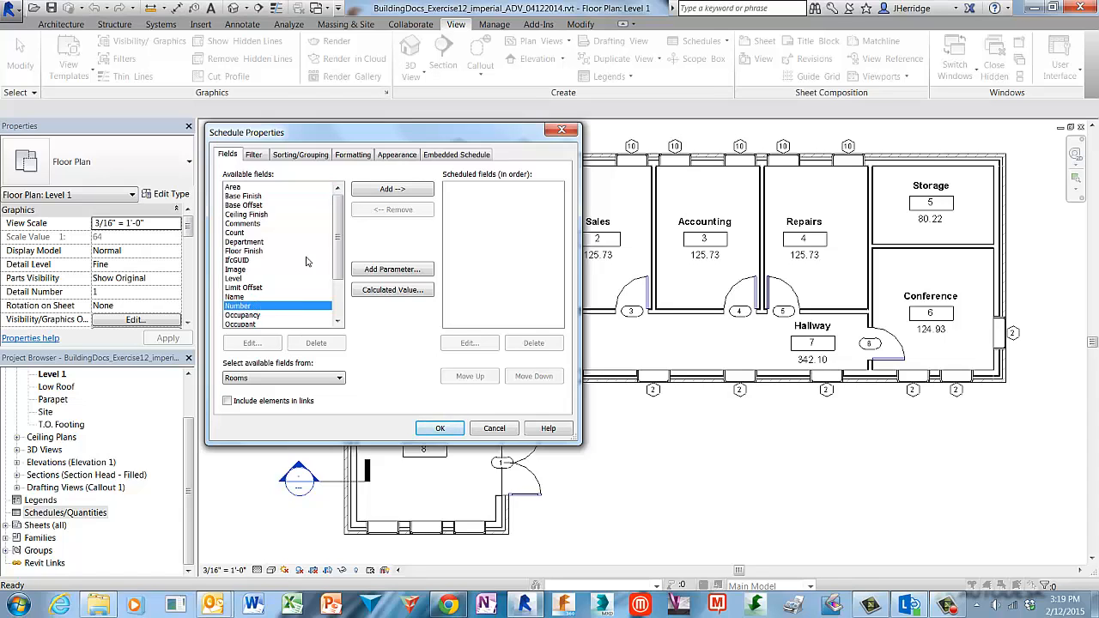
left_click(427, 191)
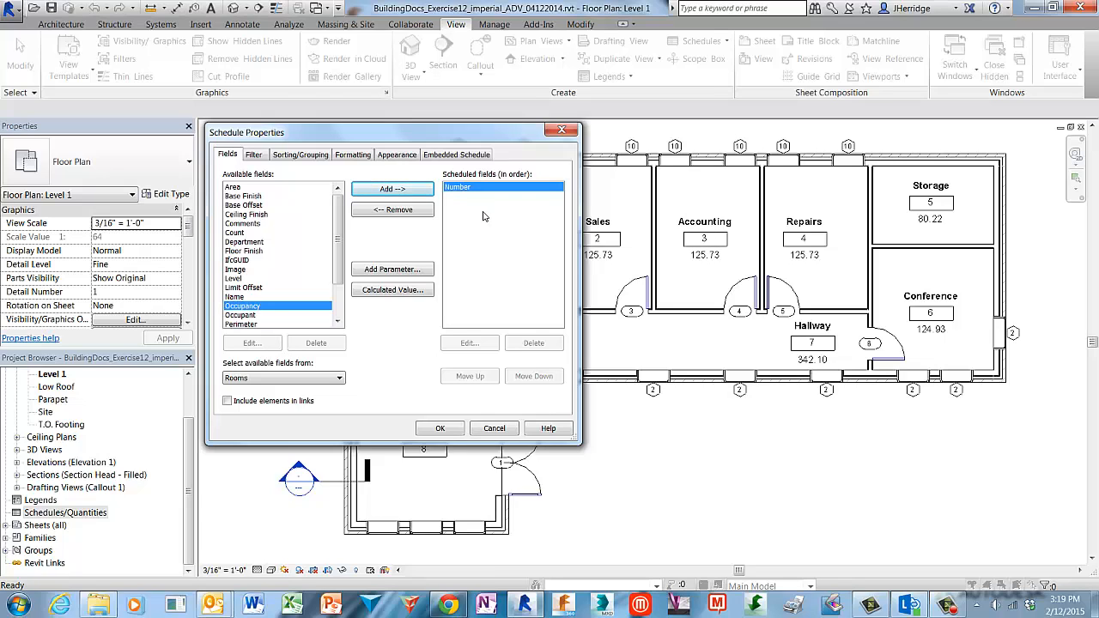
left_click(253, 297)
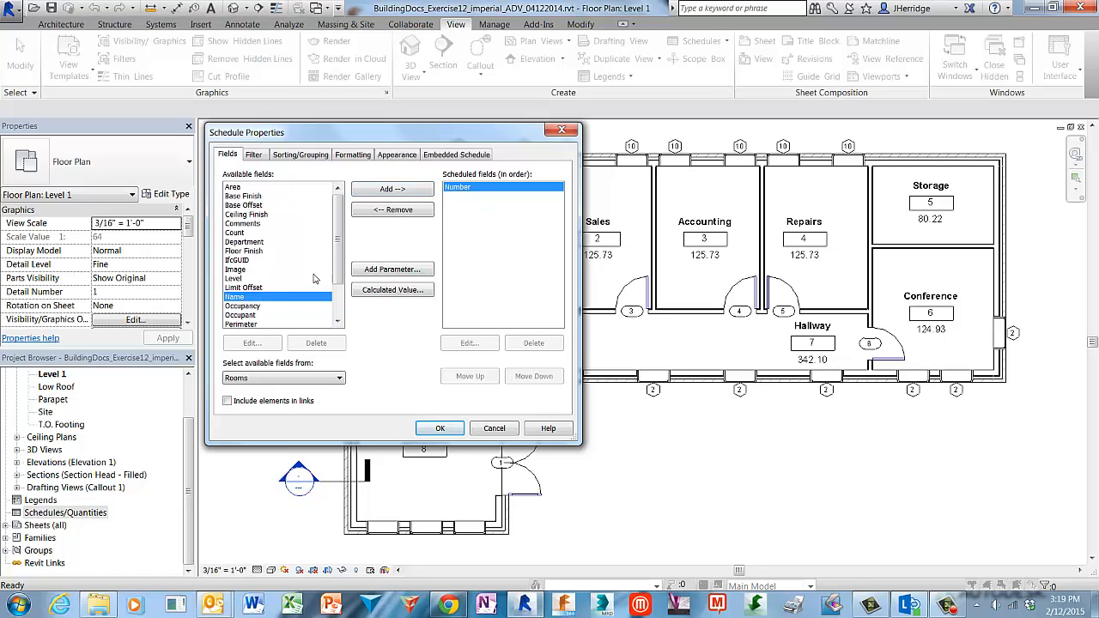
left_click(429, 190)
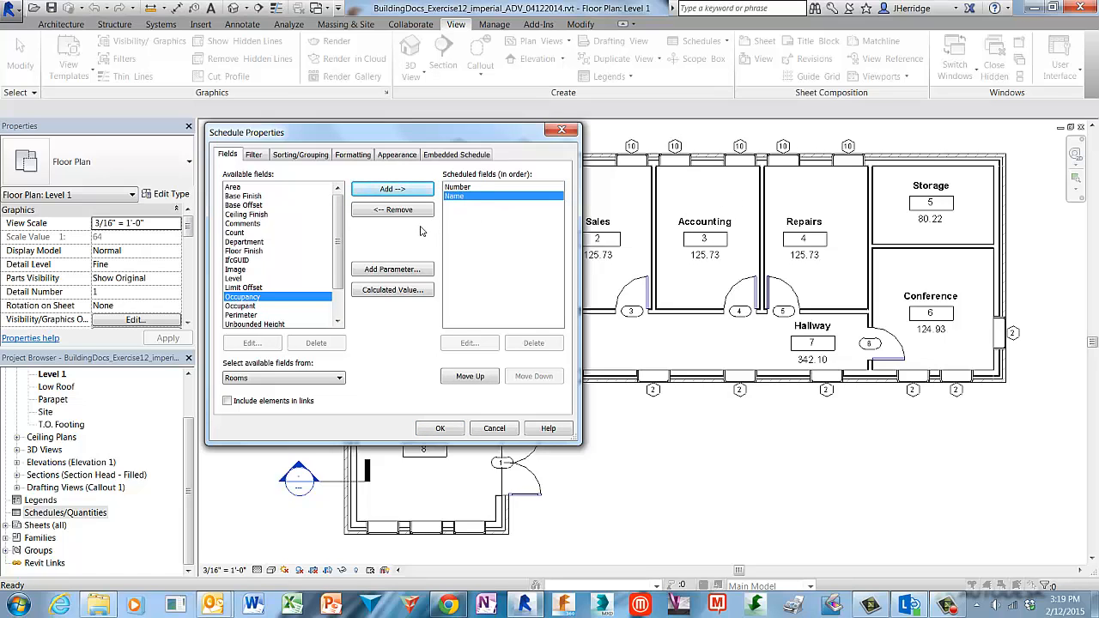
left_click(245, 189)
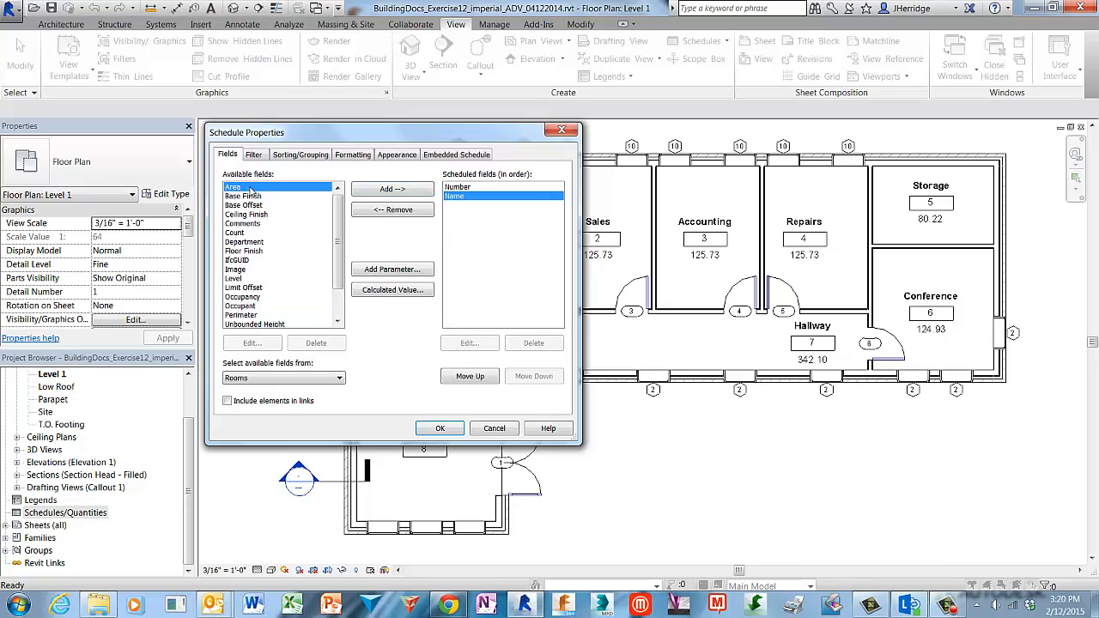
left_click(425, 191)
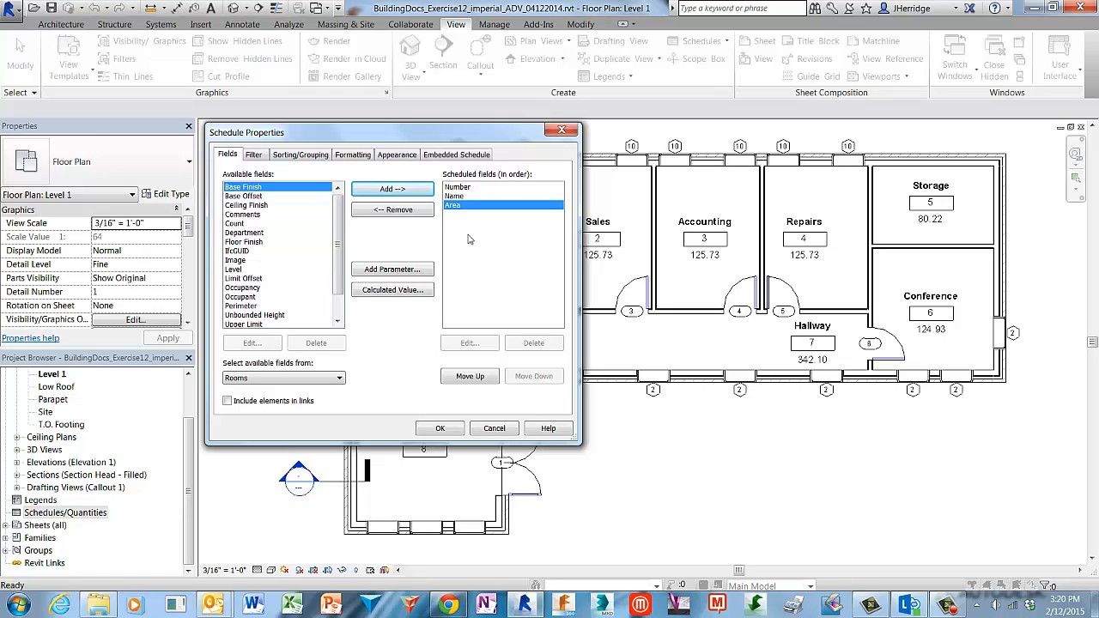
Step: Sort the room schedule by Number in ascending order and enable grand totals showing Title and totals
left_click(320, 156)
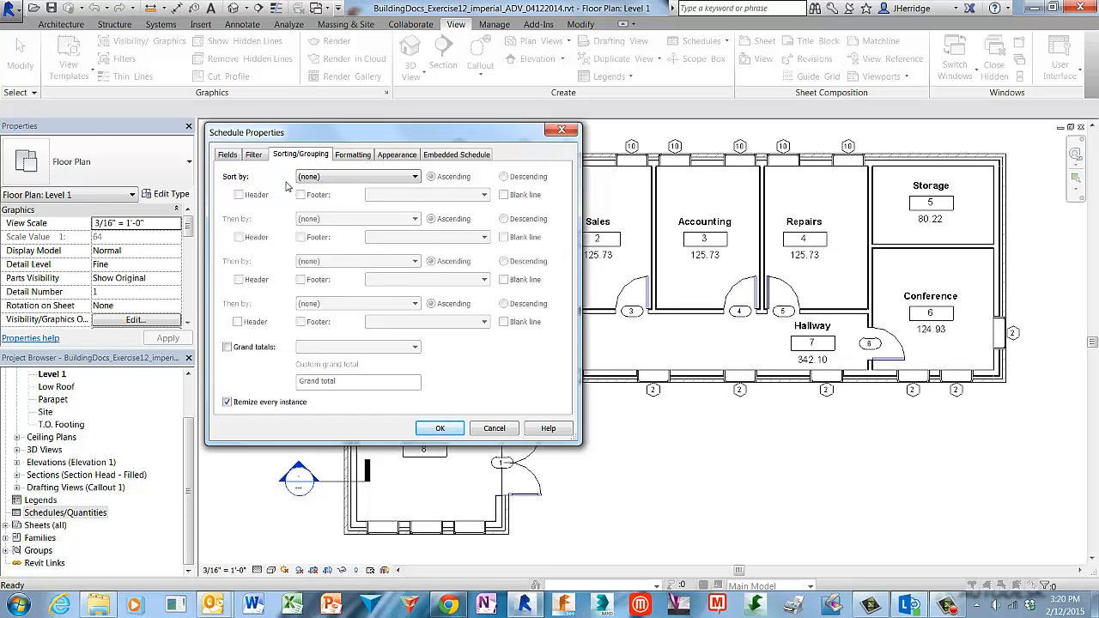
left_click(415, 178)
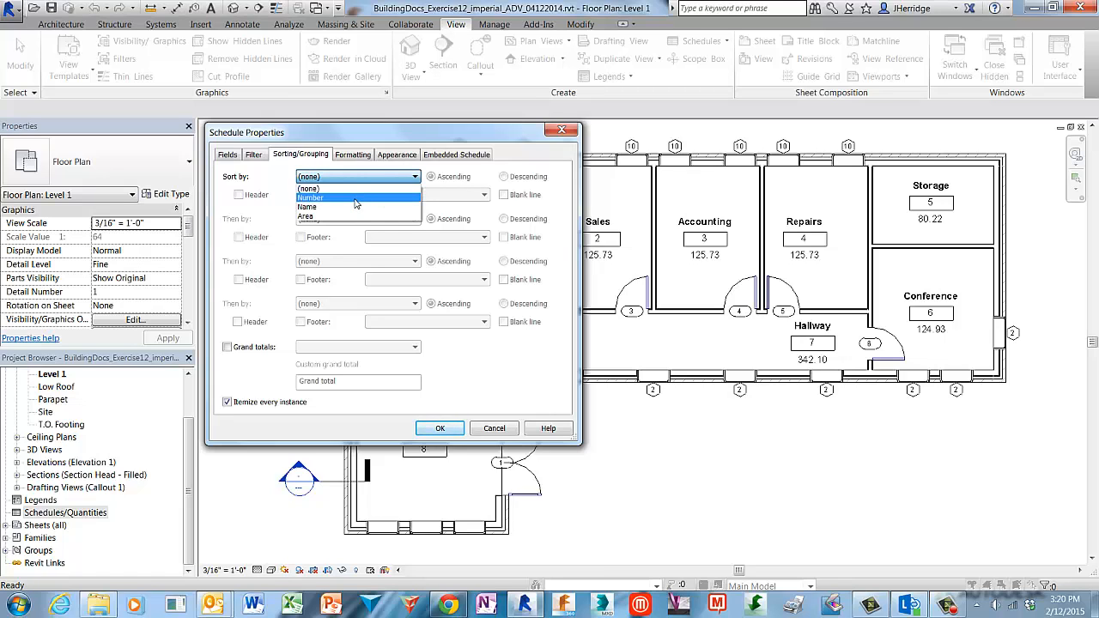
left_click(355, 198)
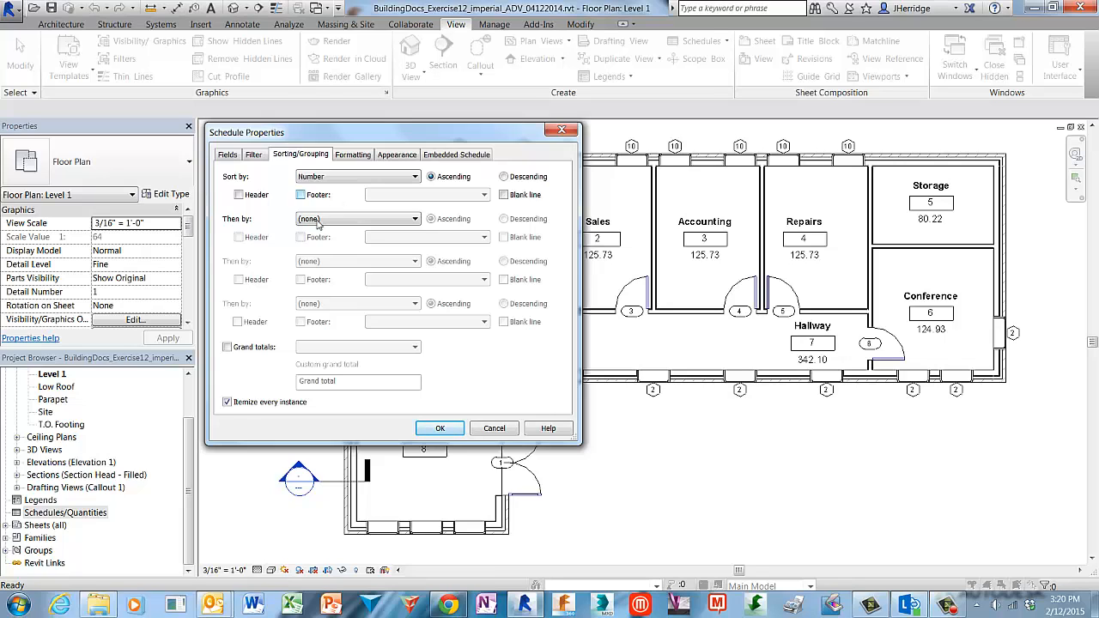
left_click(228, 347)
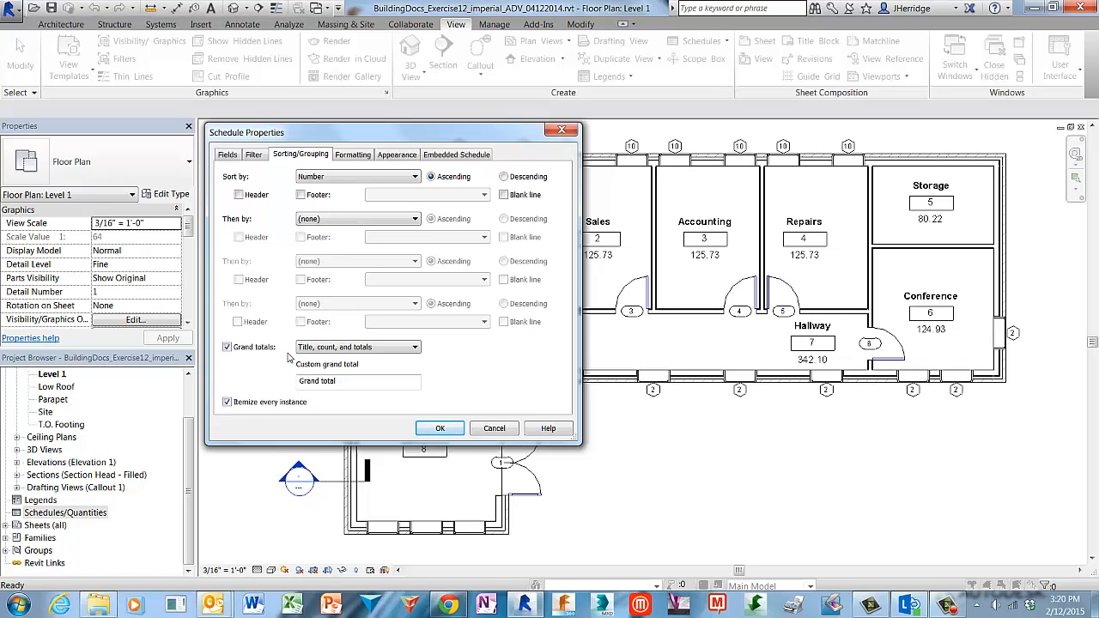
left_click(415, 348)
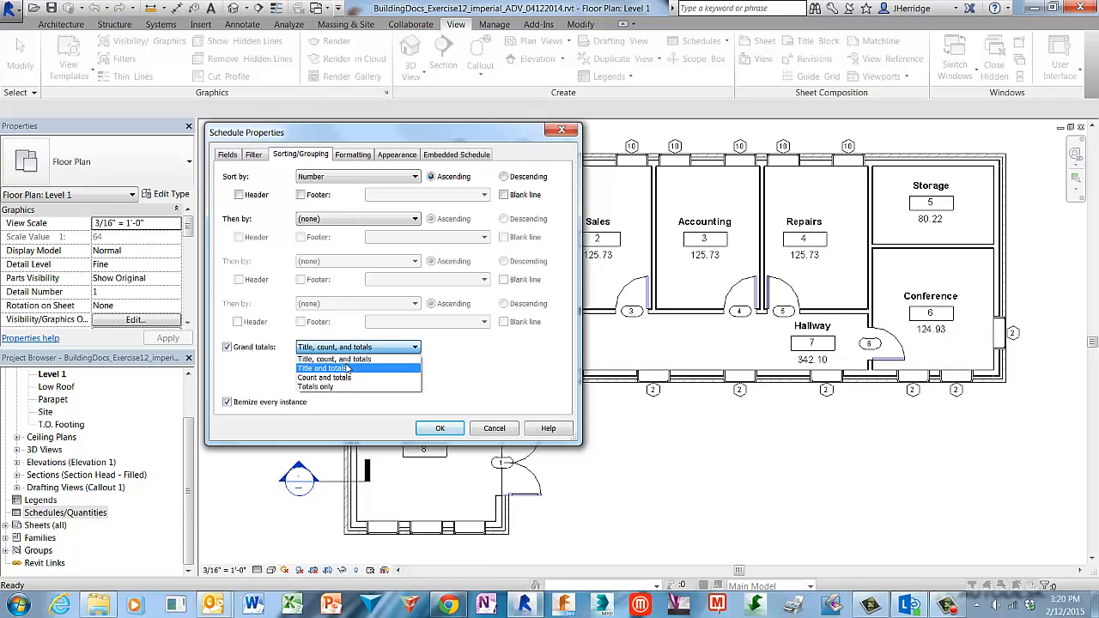
left_click(355, 368)
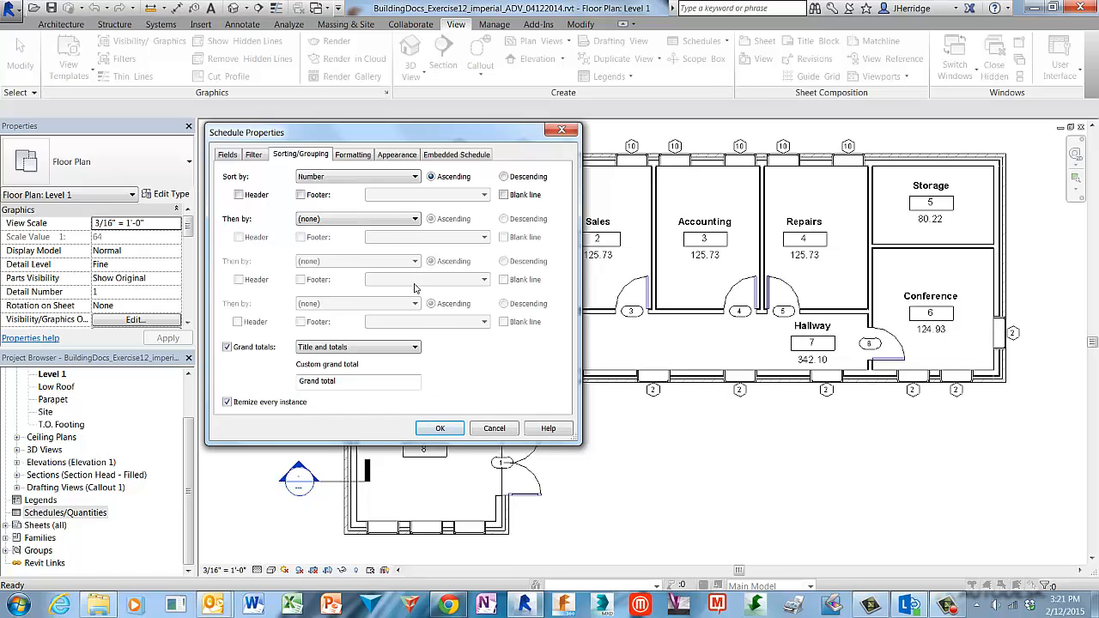
Step: Change the column heading of the Number field to No in the schedule formatting
left_click(366, 157)
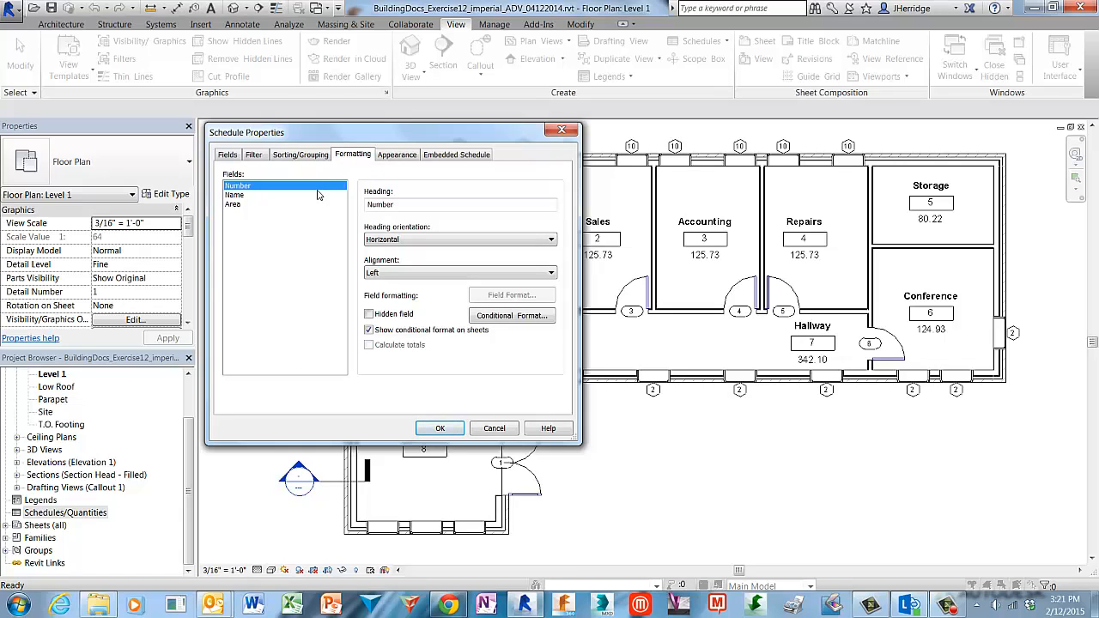
double_click(399, 208)
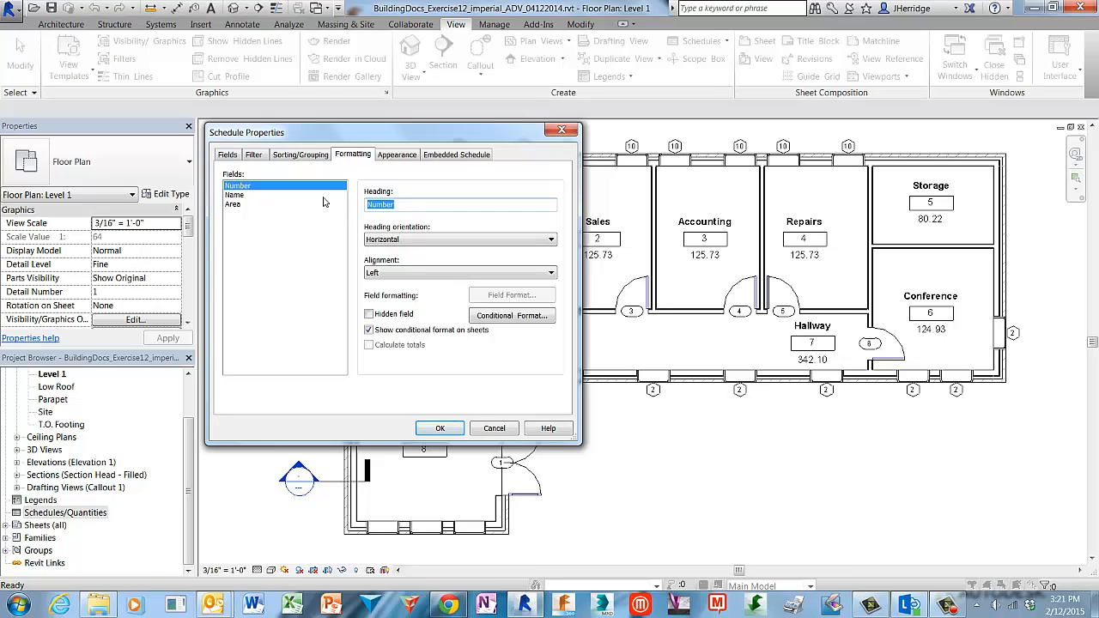
type("No")
left_click(313, 220)
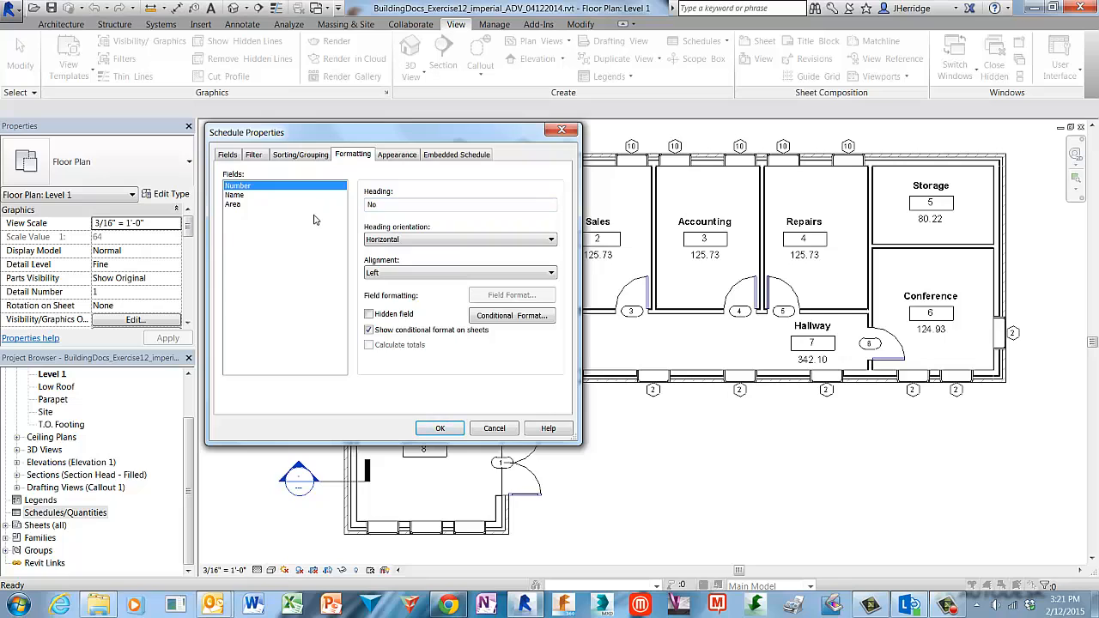
Step: Calculate totals for the Area field, override its project format with 0 decimal places and the SF unit symbol, and finish the schedule
left_click(238, 205)
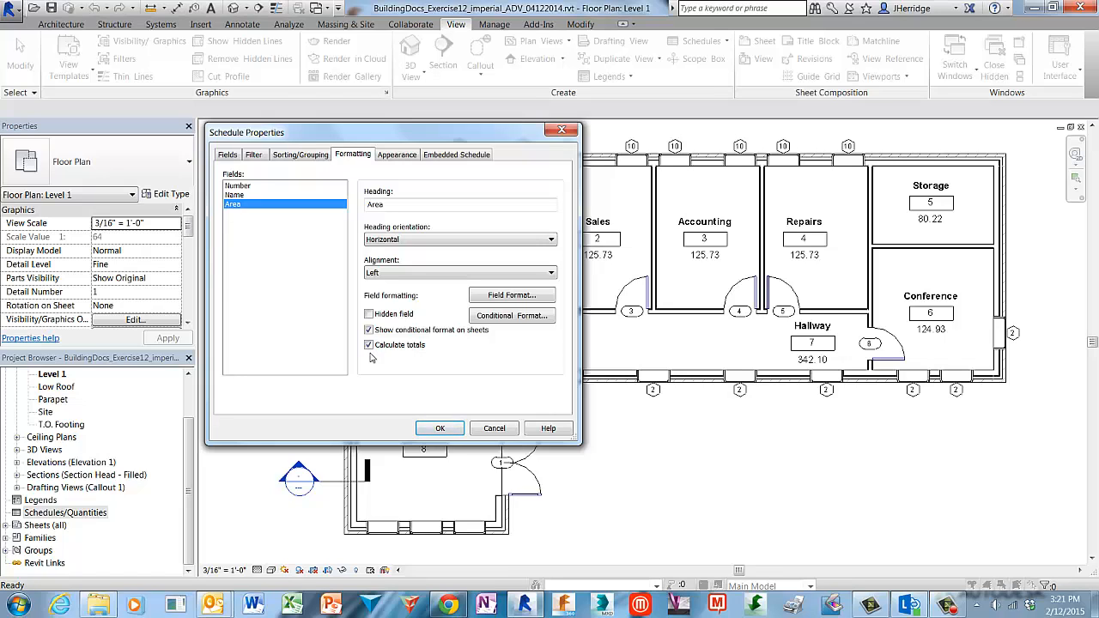
left_click(544, 298)
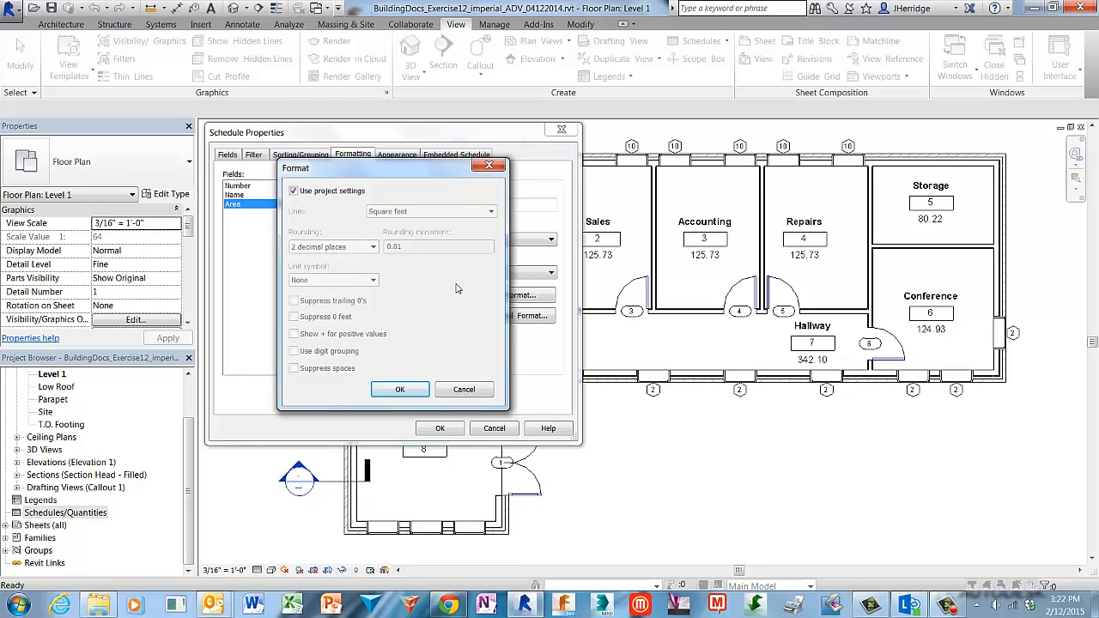
left_click(294, 192)
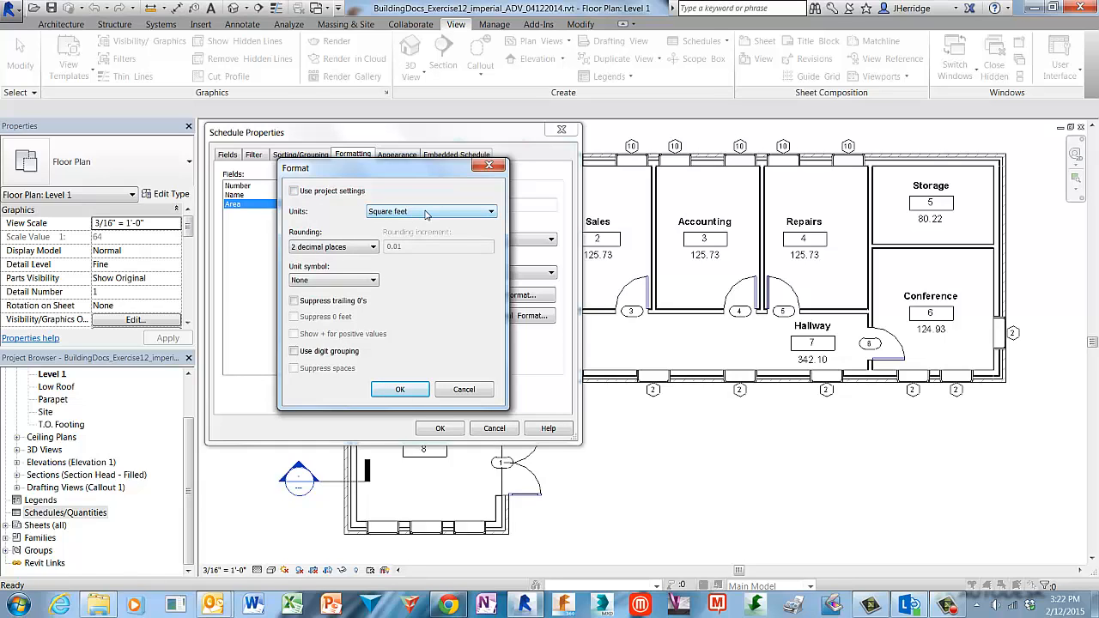
left_click(372, 247)
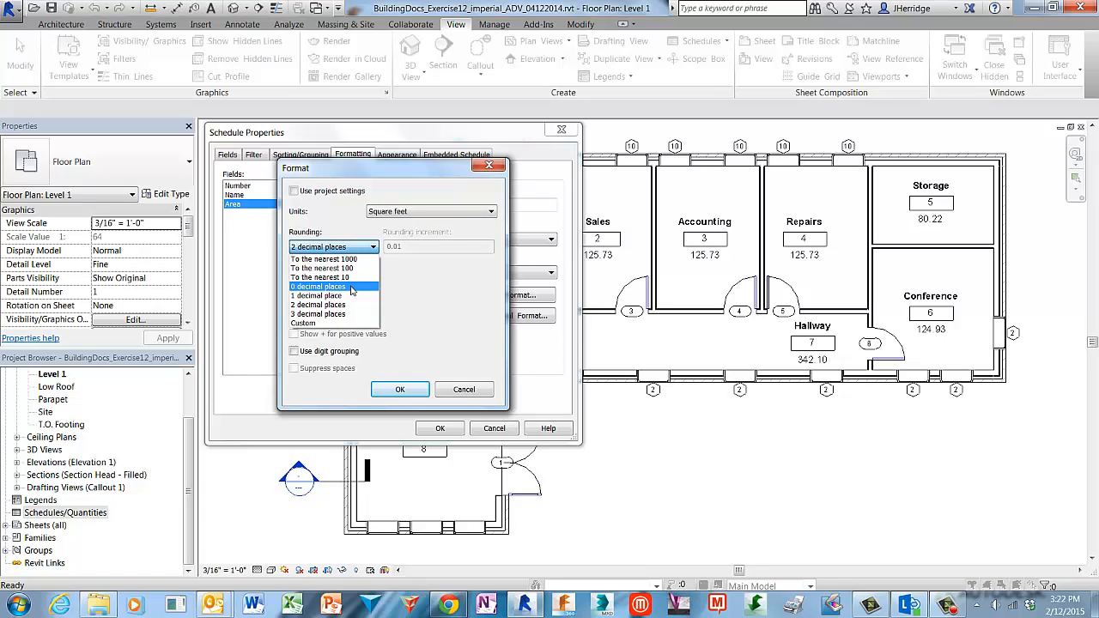
left_click(351, 288)
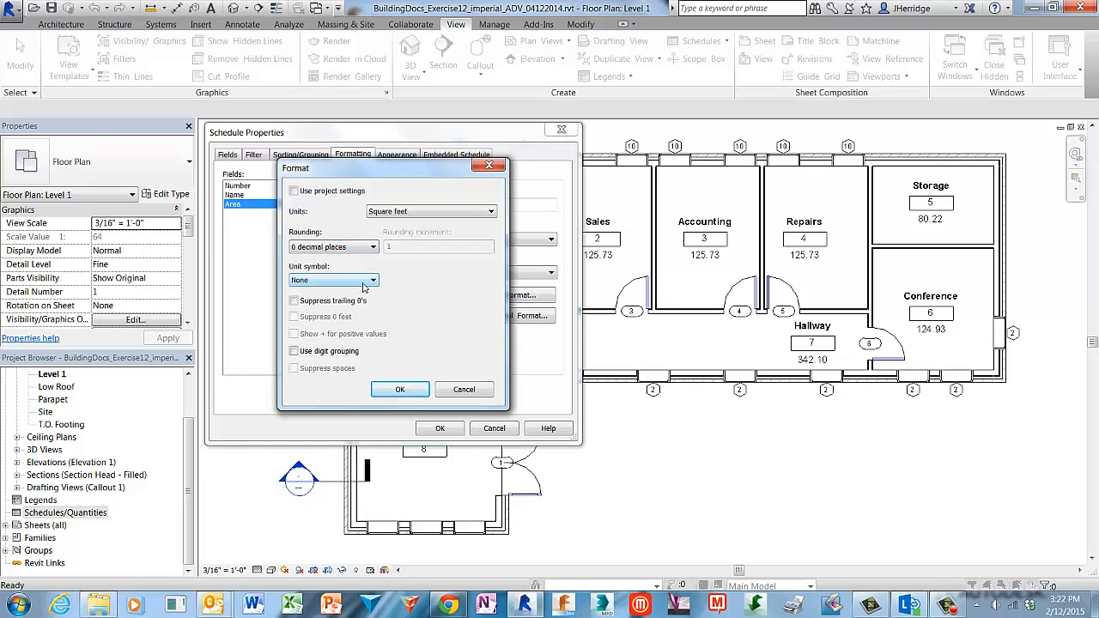
left_click(374, 280)
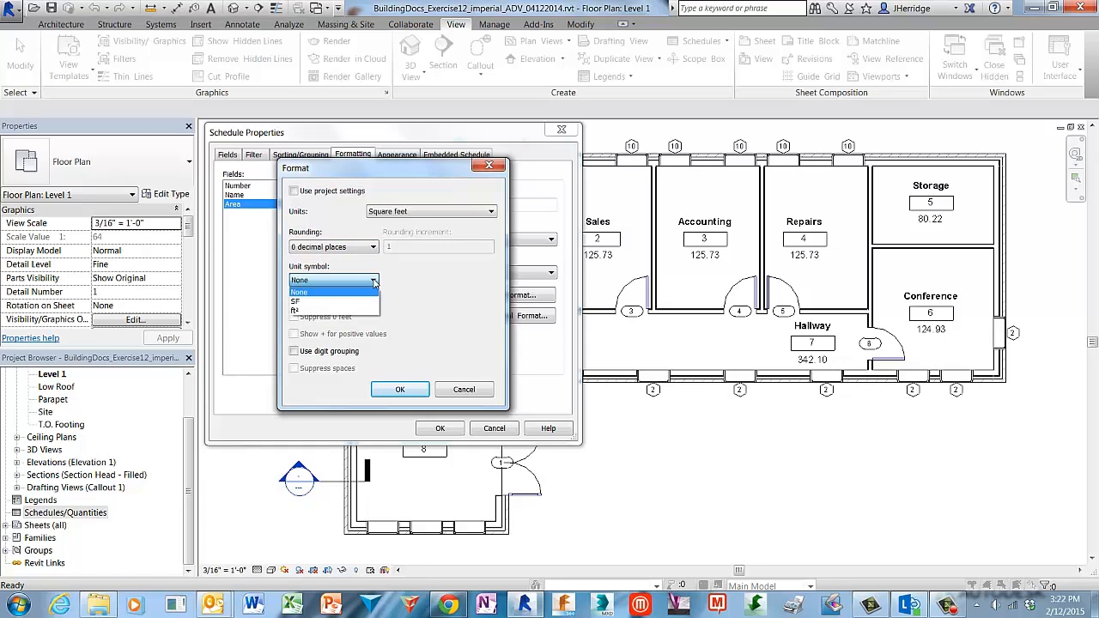
left_click(320, 303)
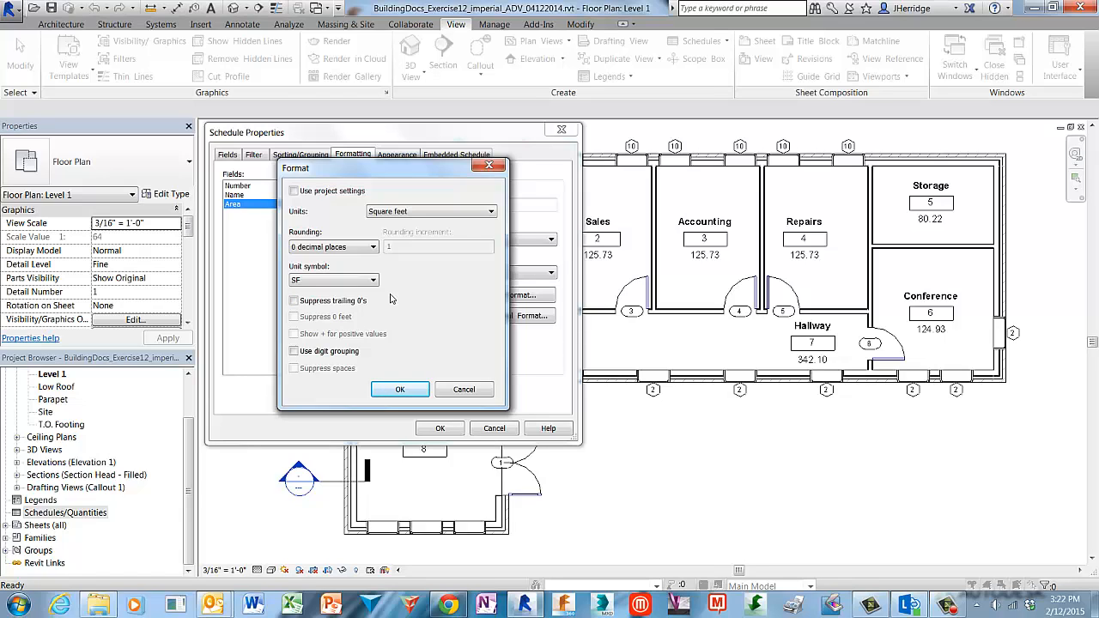
left_click(420, 390)
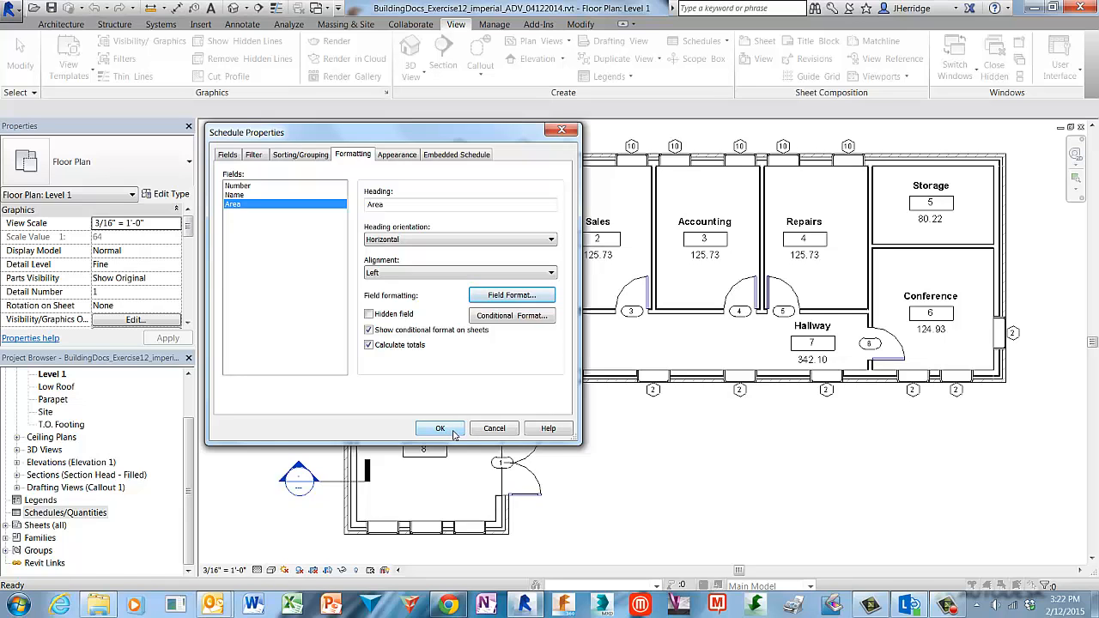
left_click(453, 433)
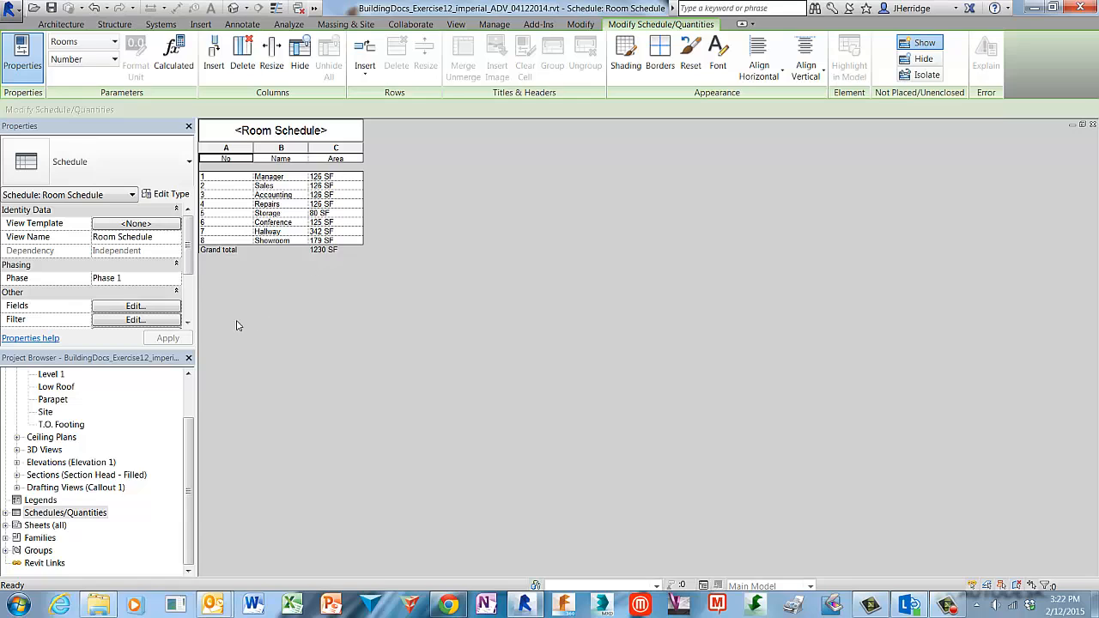
Step: Examine the project's schedules and sheets, locating the Room Schedule and the A101 - Level 1 sheet, and review the floor plan views
left_click(7, 513)
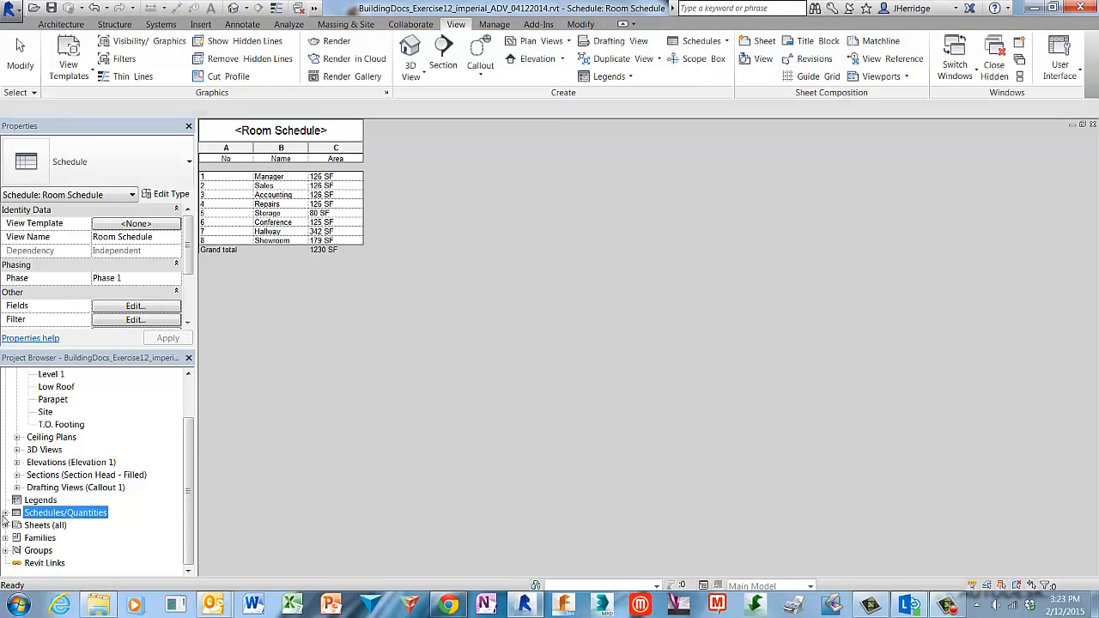
left_click(6, 513)
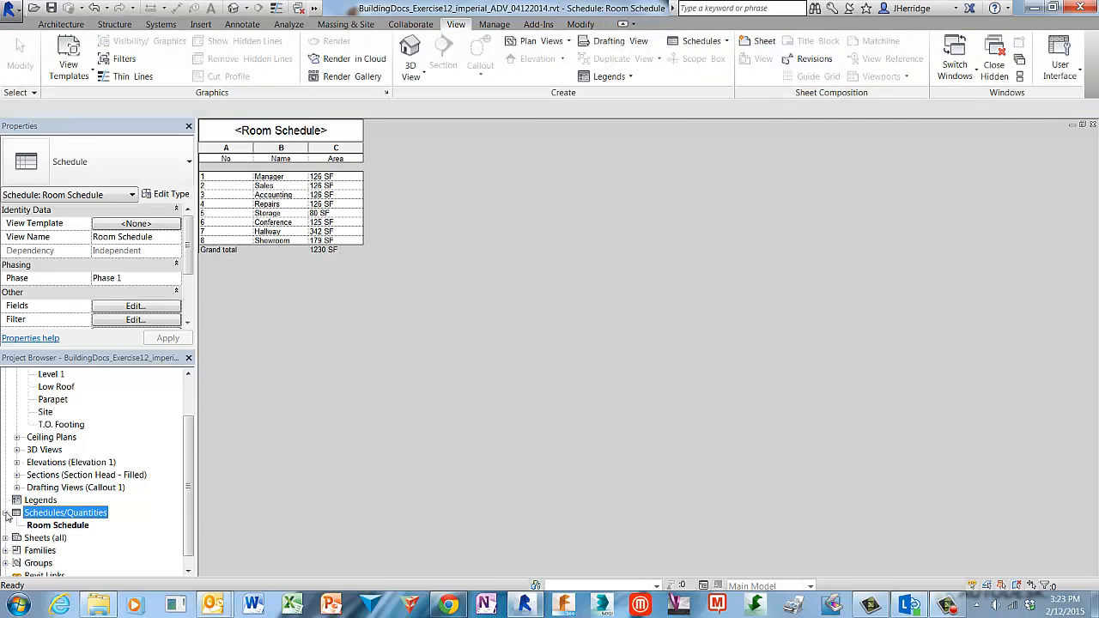
scroll(188, 436, "down", 1)
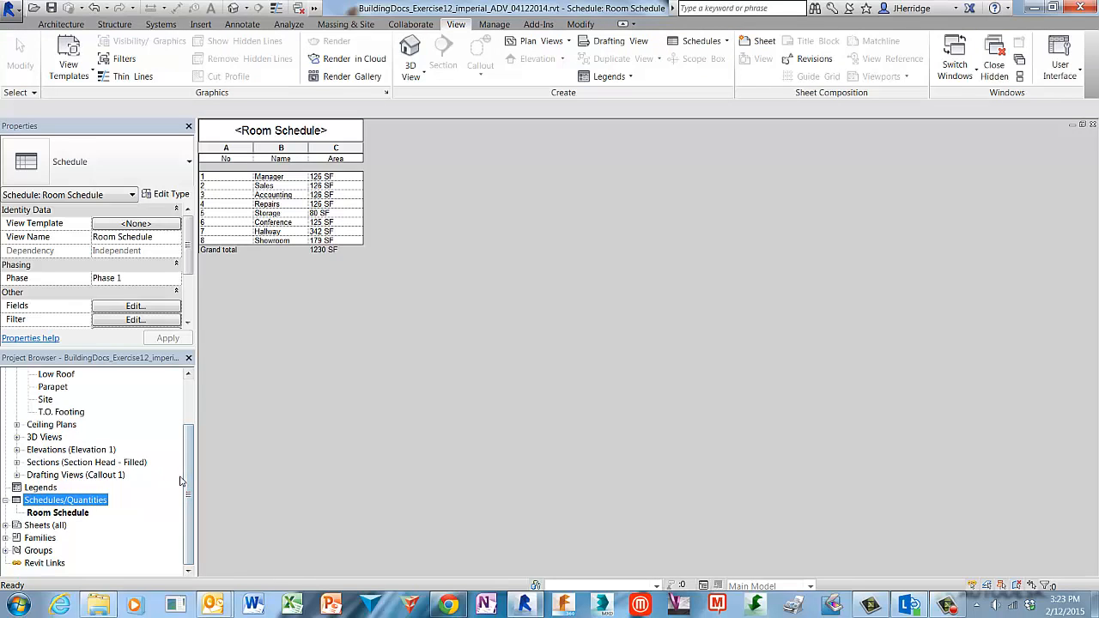
left_click(60, 512)
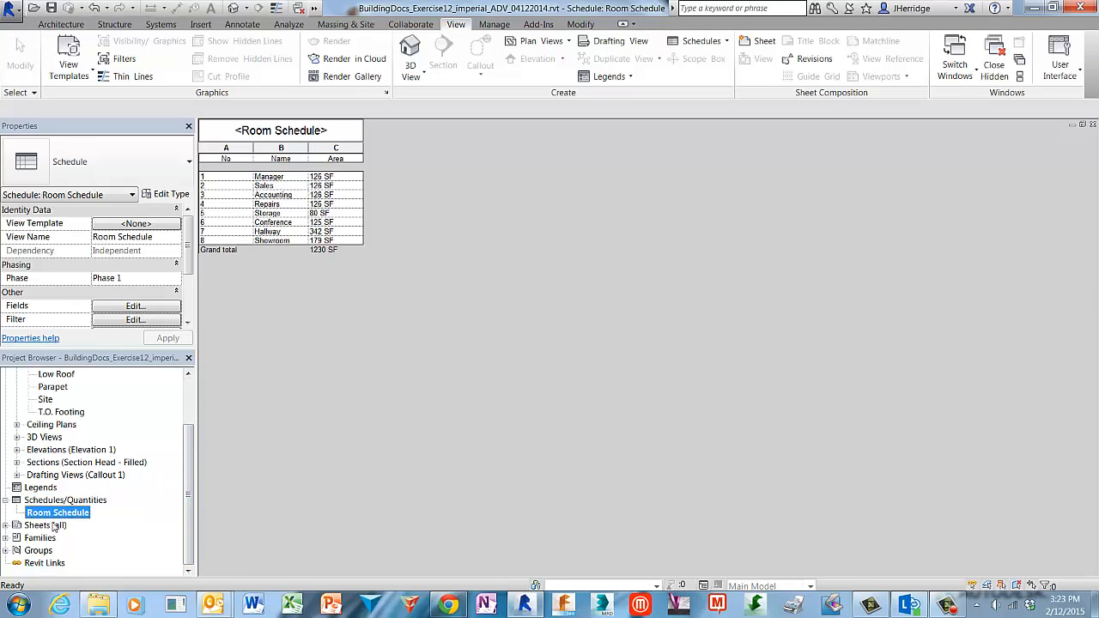
left_click(5, 526)
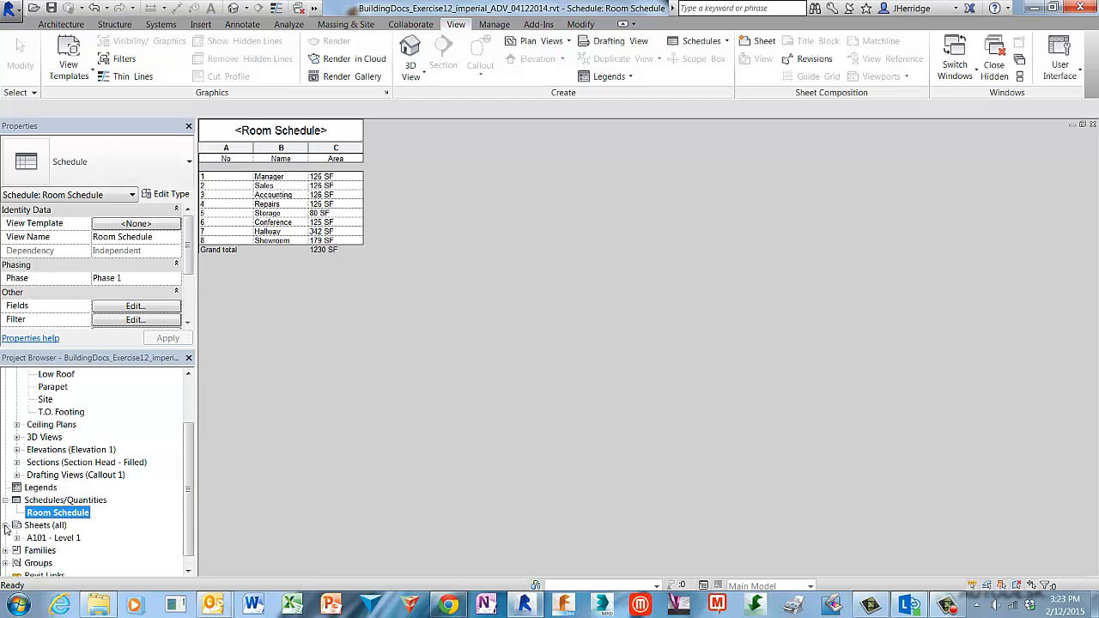
left_click(77, 537)
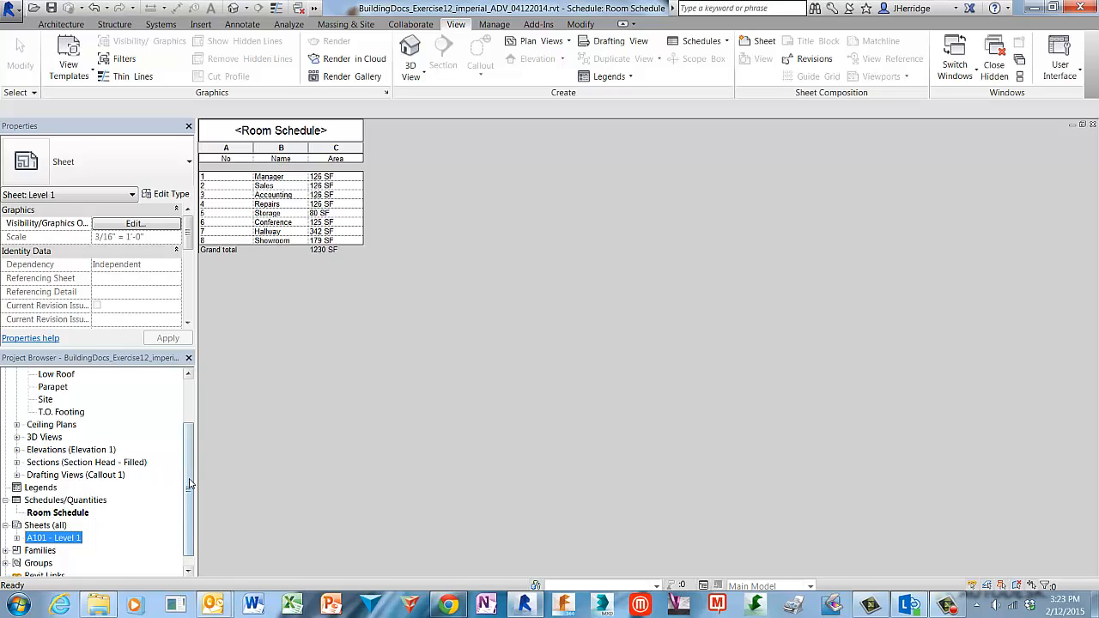
scroll(193, 464, "up", 1)
scroll(193, 463, "up", 1)
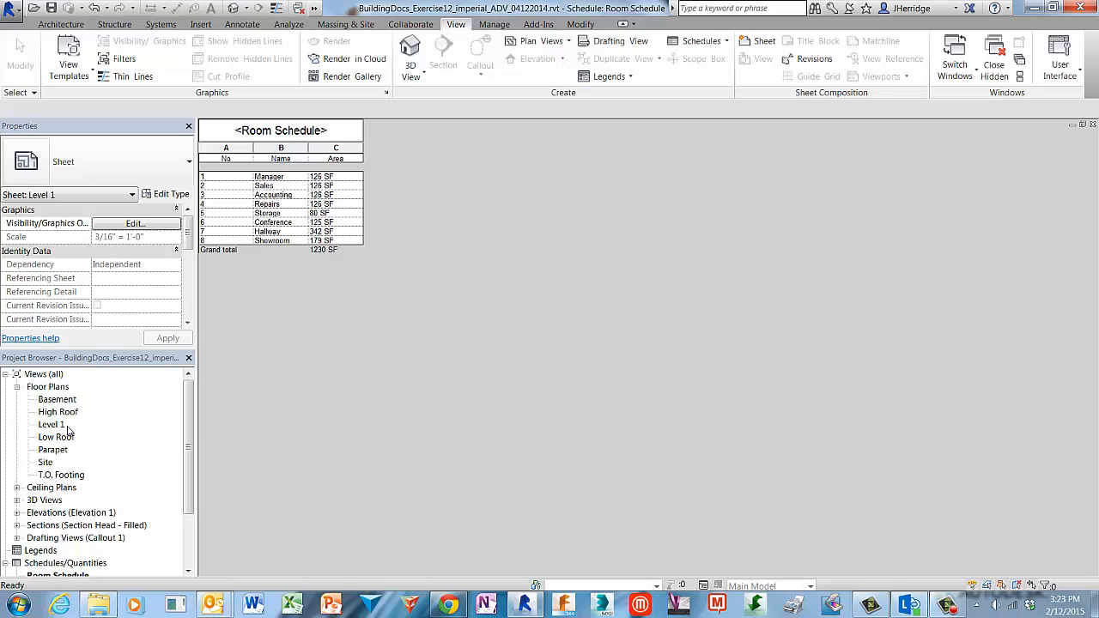
Step: Save a copy of the project as BuildingDocs_Exercise12_finished in the 12_Building Docs_Schedules folder
left_click(15, 9)
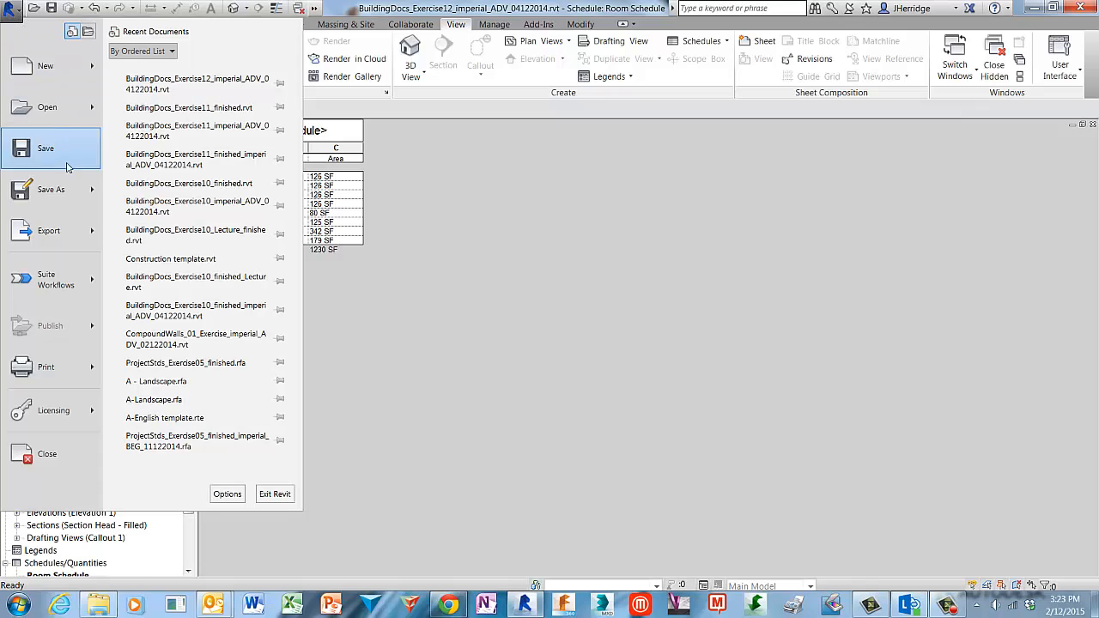
mouse_move(75, 199)
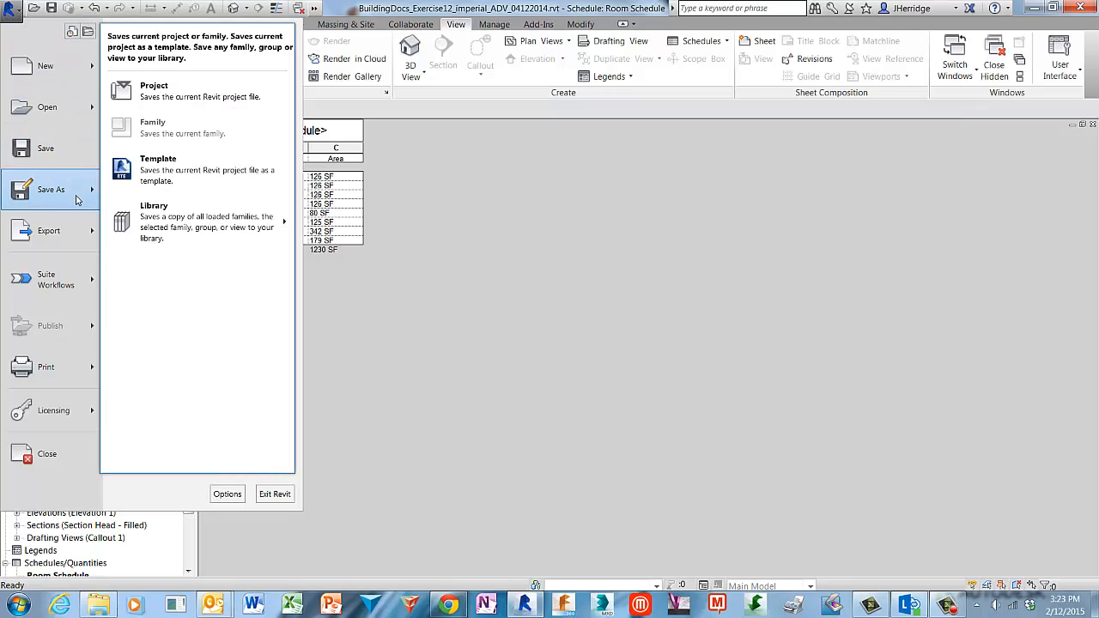
left_click(275, 103)
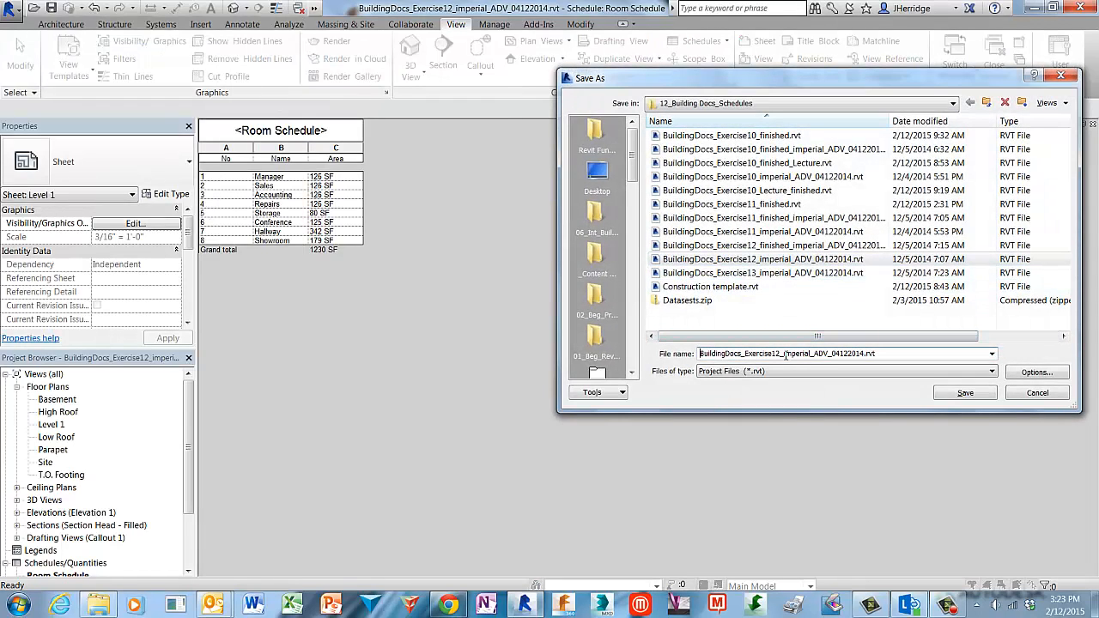
left_click_drag(784, 353, 899, 356)
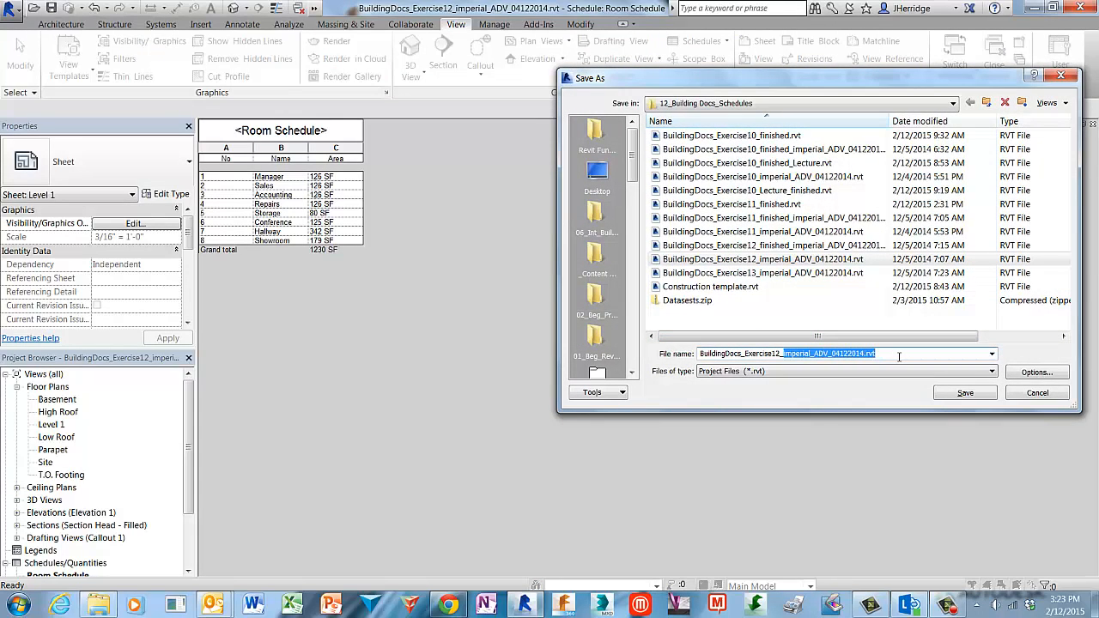
type("finished")
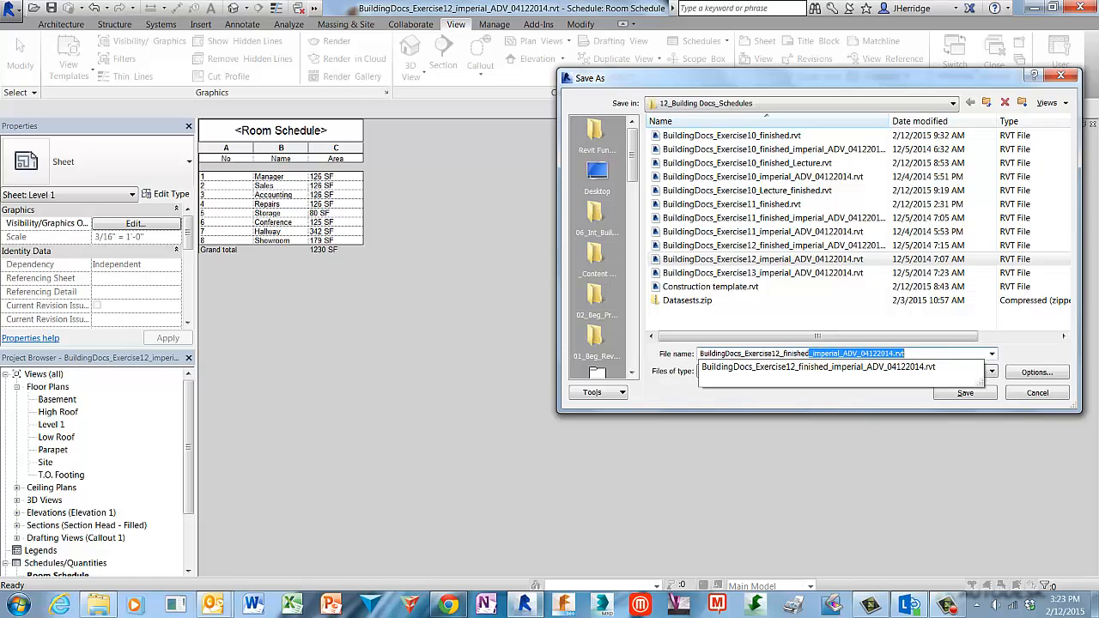
key("Delete")
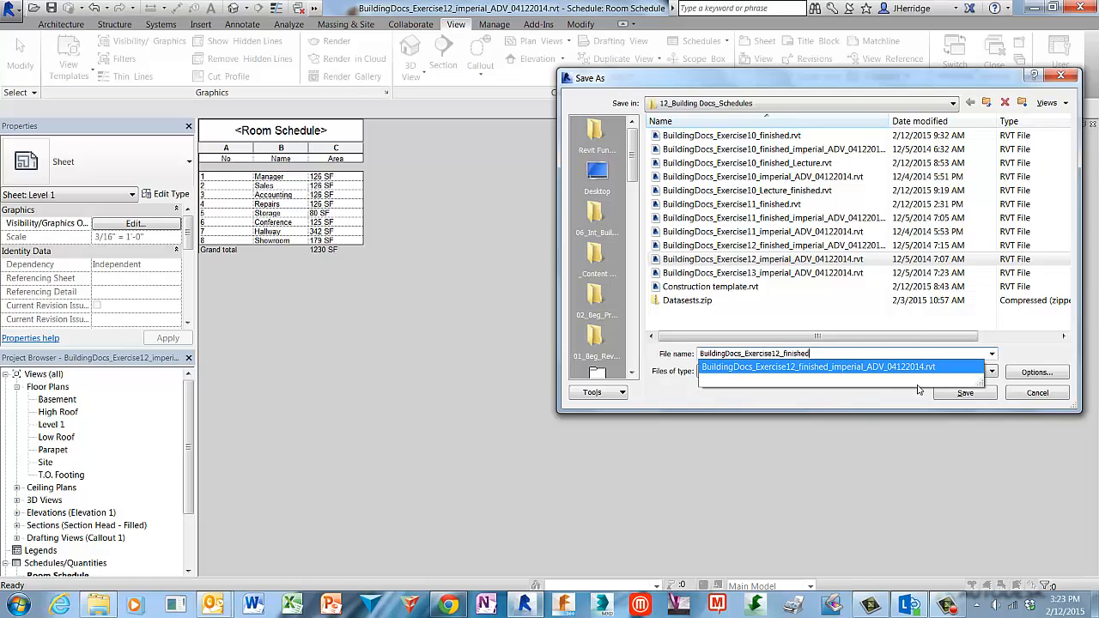
left_click(912, 395)
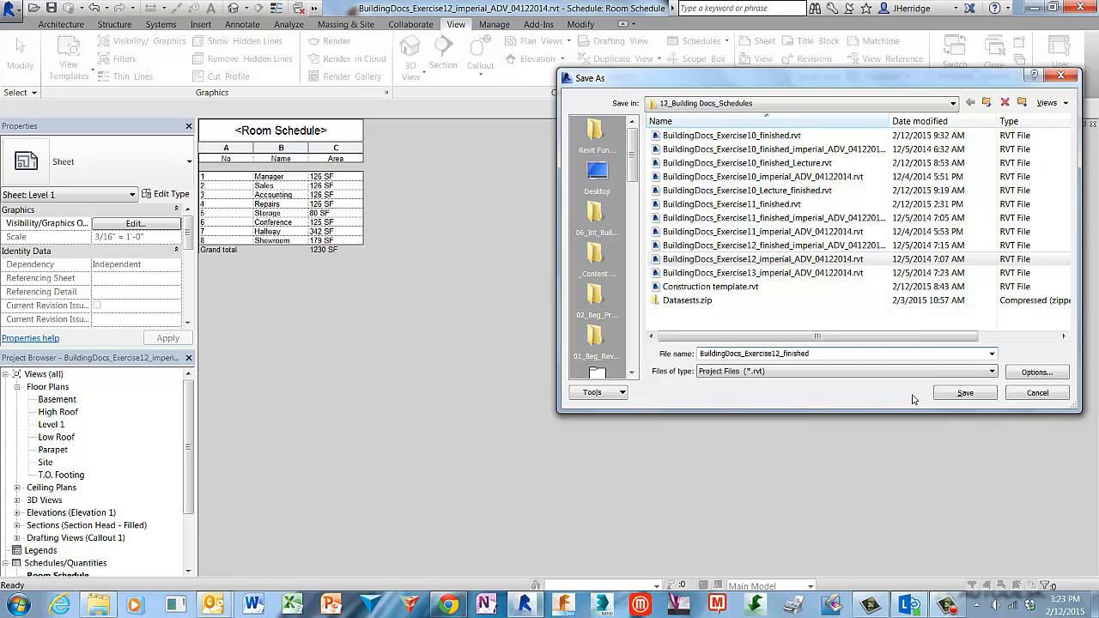
left_click(965, 393)
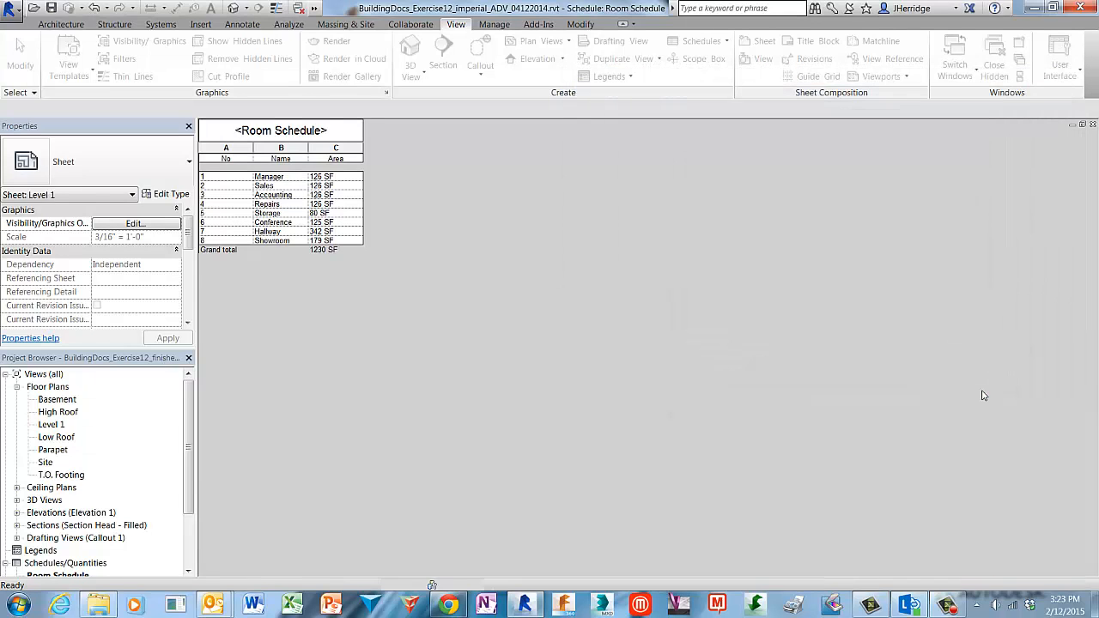